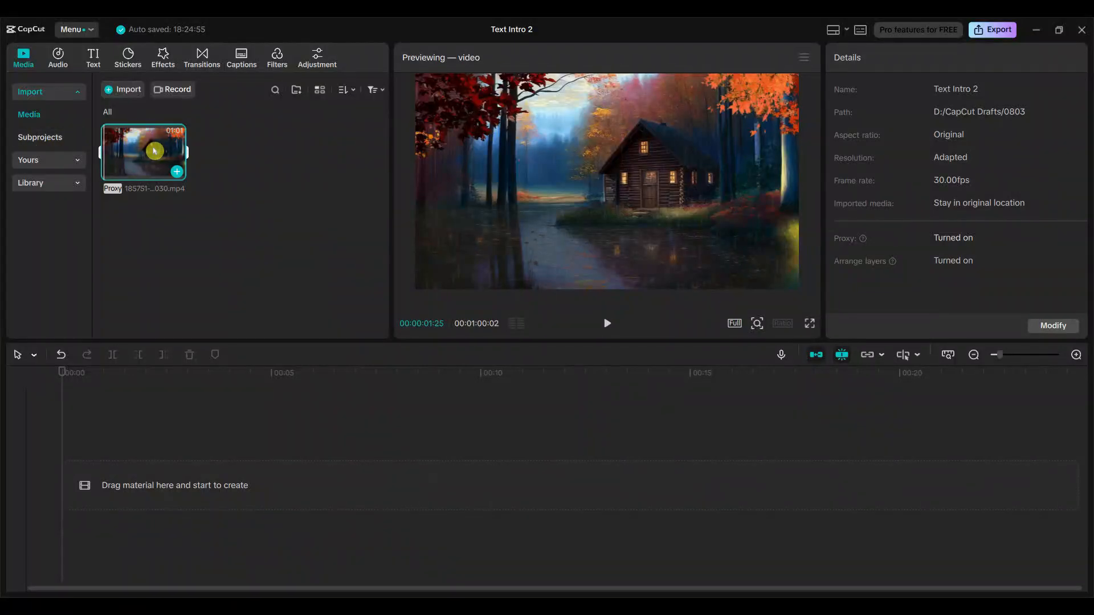
Place the imported cabin video at the start of the timeline and shorten the clip to 10 seconds.
left_click(137, 156)
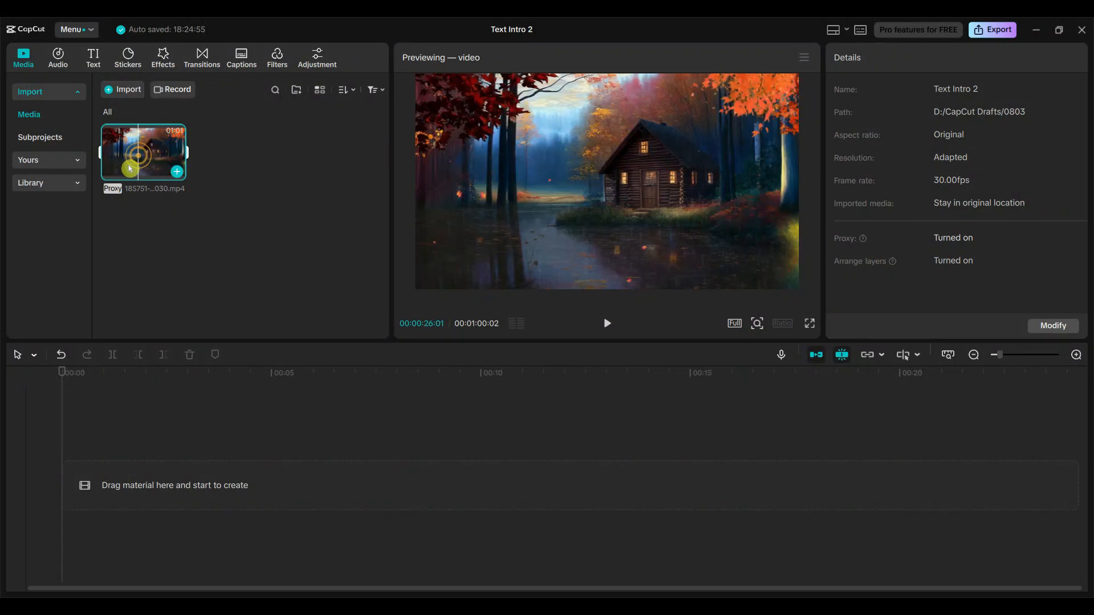
left_click_drag(143, 160, 129, 476)
left_click_drag(128, 477, 129, 477)
left_click(113, 357)
left_click(1075, 357)
left_click(273, 272)
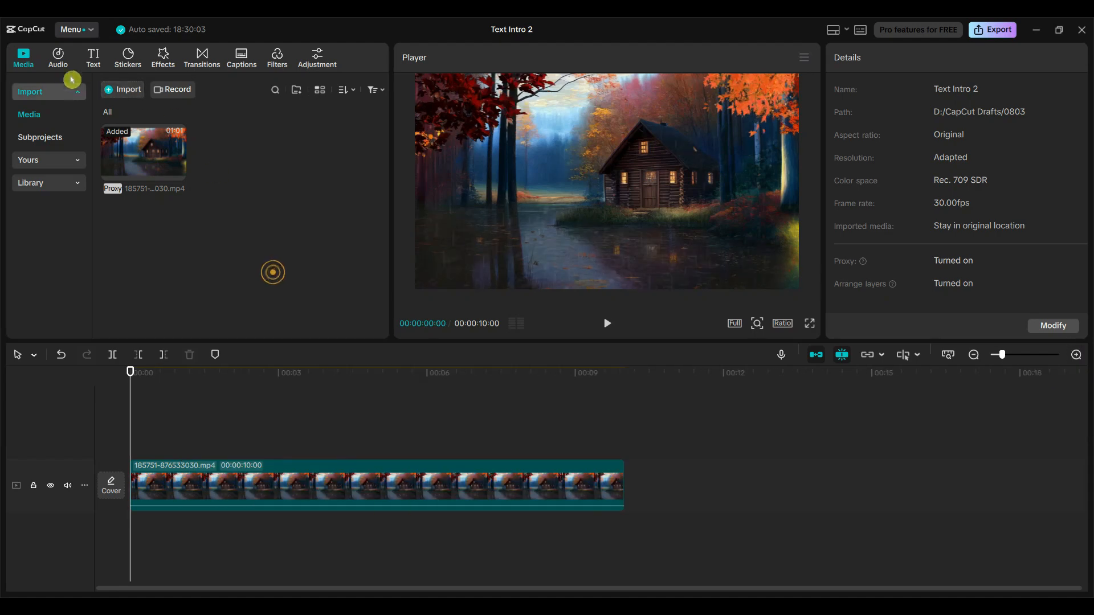
Add a default text layer above the video at the timeline start and extend it to the video's end.
left_click(94, 58)
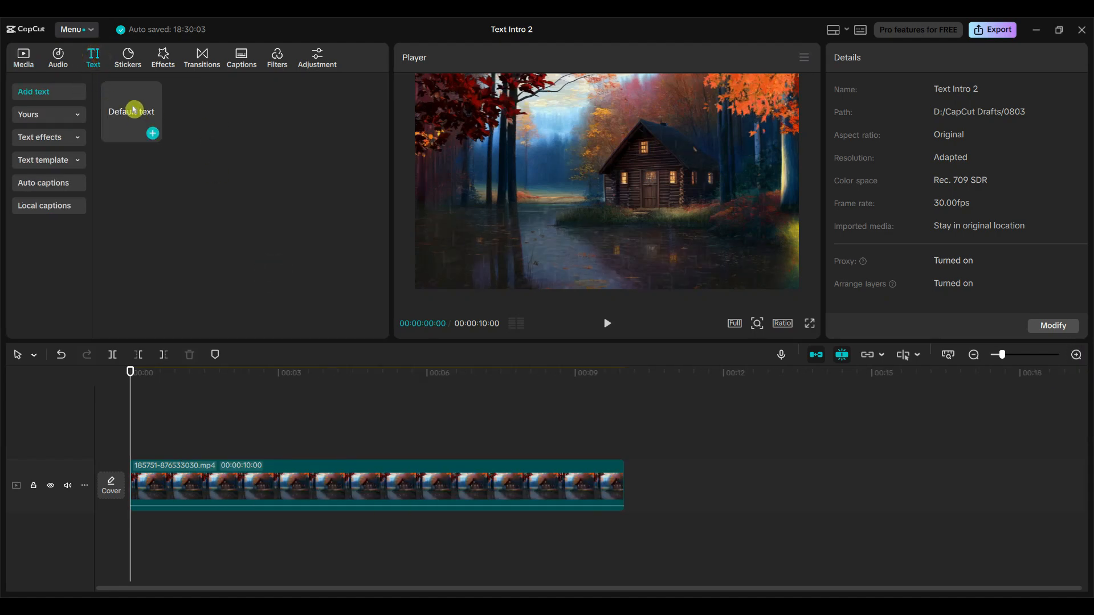
left_click_drag(134, 109, 134, 453)
left_click(284, 452)
left_click_drag(278, 444, 638, 446)
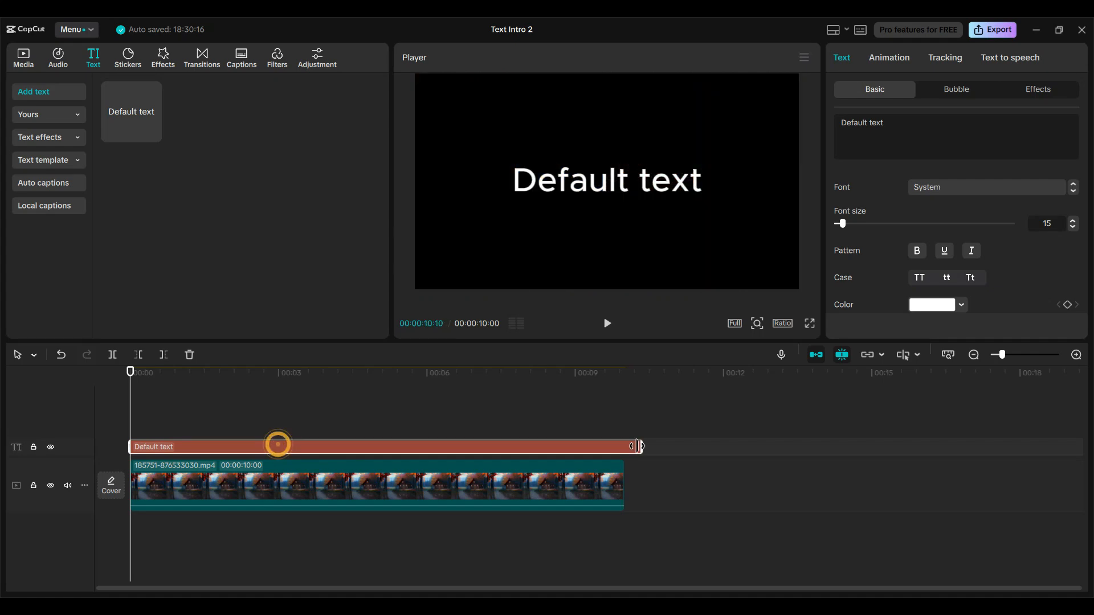
Set the text layer's font to Montra-Regular and replace its wording with CAPCUT.
scroll(1014, 240, "down", 2)
scroll(1014, 239, "up", 2)
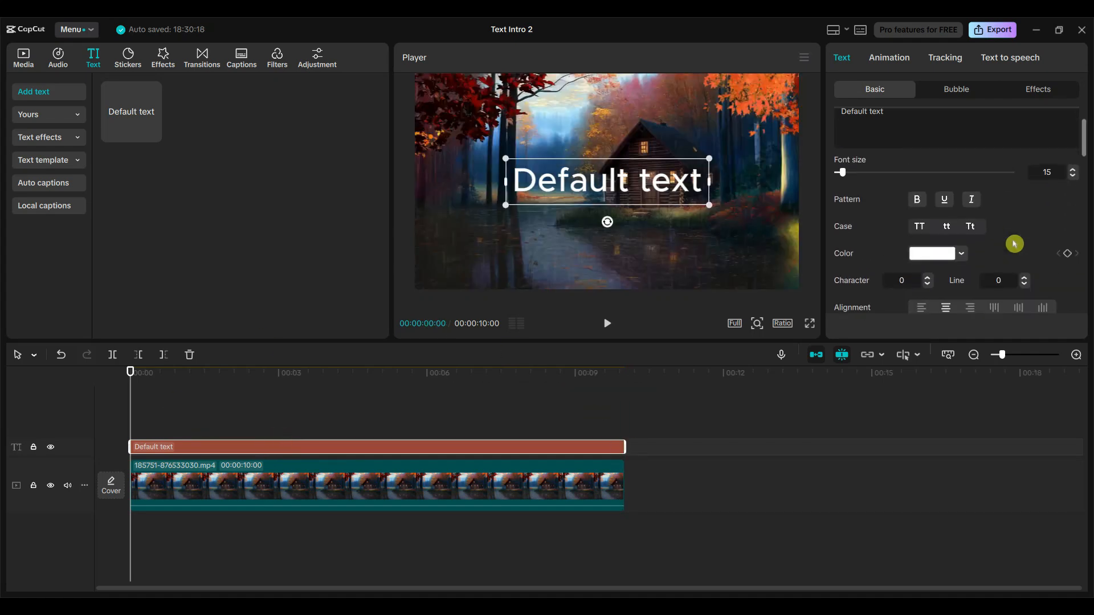
left_click(946, 187)
scroll(995, 319, "down", 5)
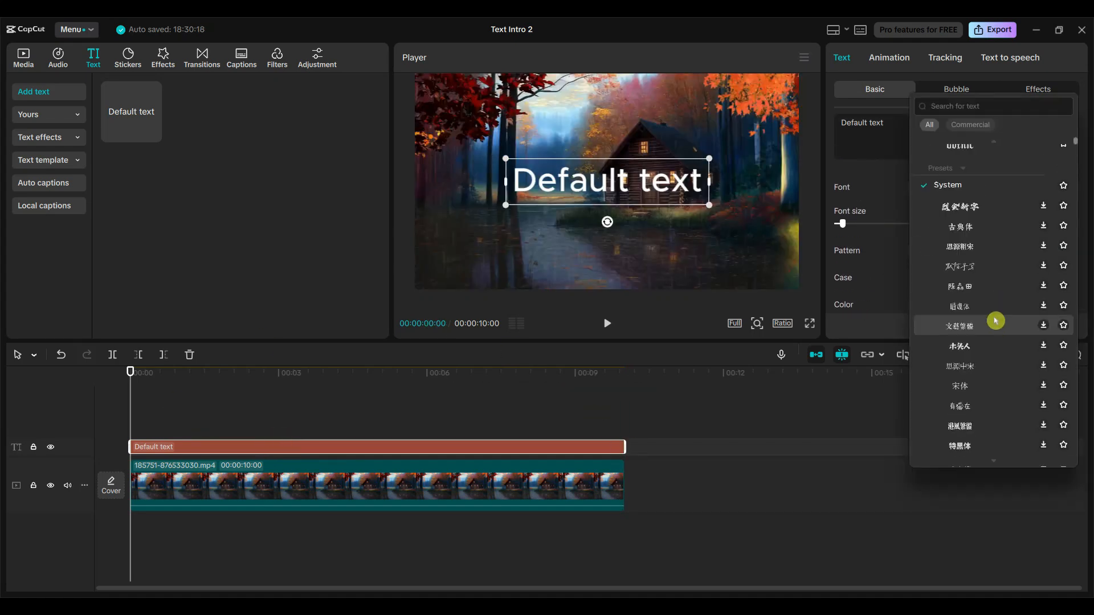
scroll(997, 313, "up", 5)
left_click(942, 169)
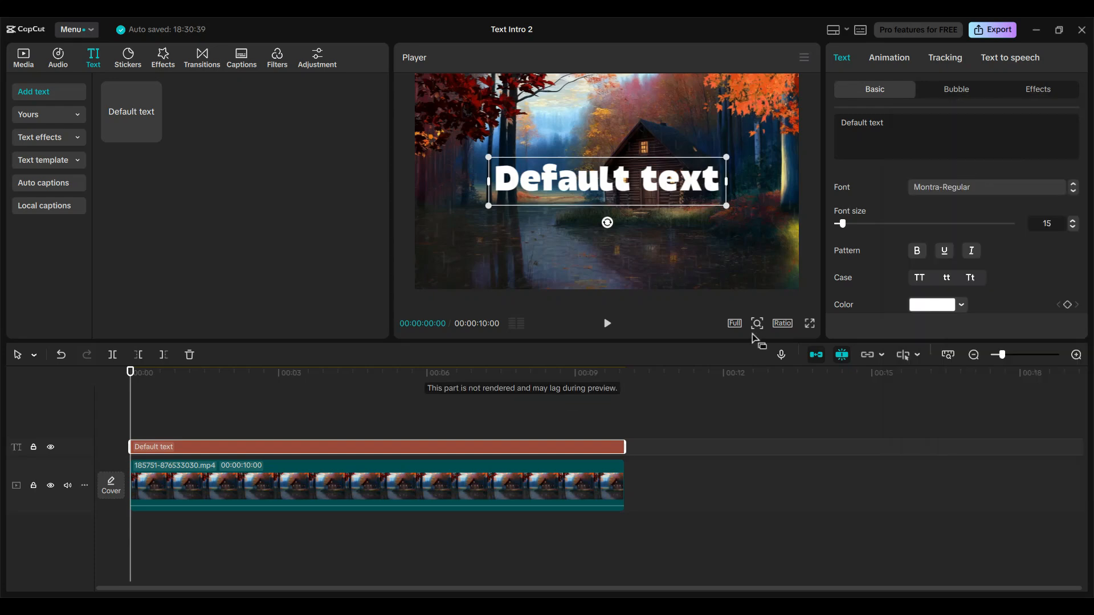
double_click(909, 133)
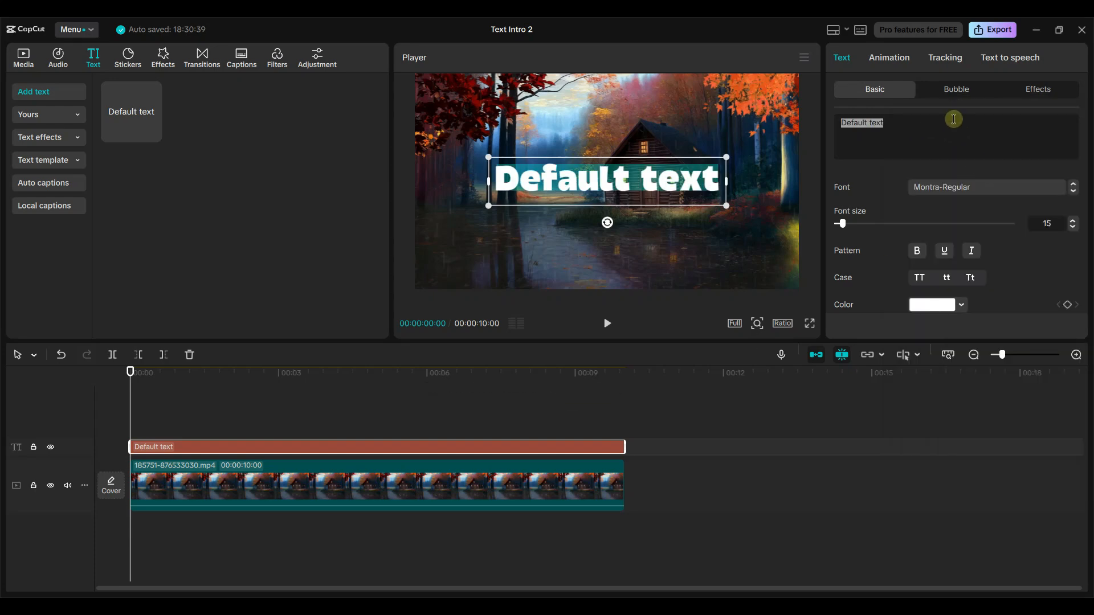
type("CAPCUT")
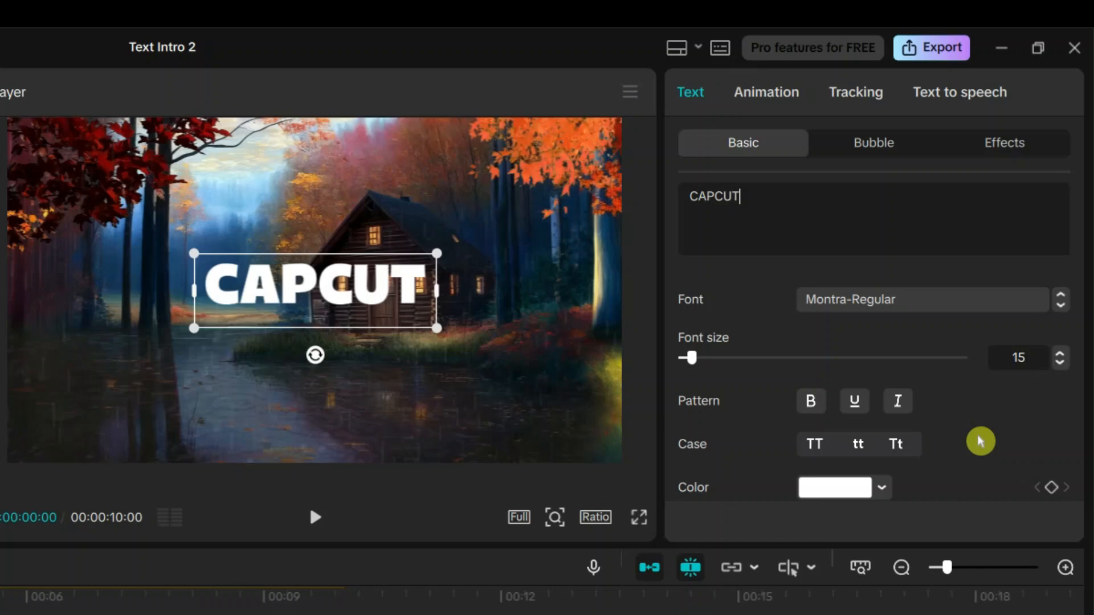
Increase the CAPCUT text's character spacing to 5.
scroll(1023, 275, "down", 2)
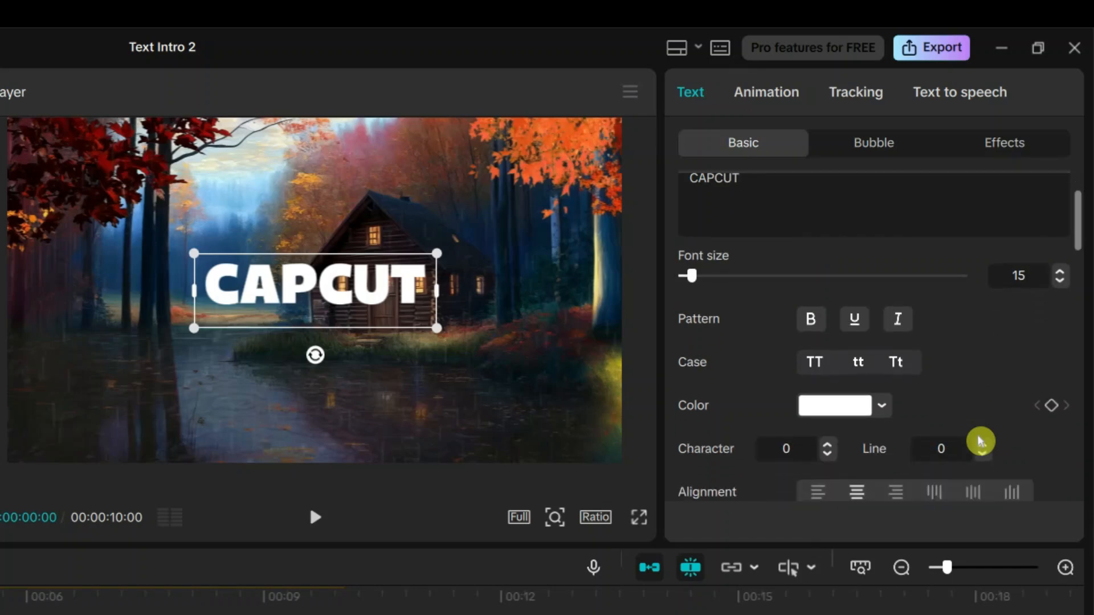
scroll(1002, 371, "down", 2)
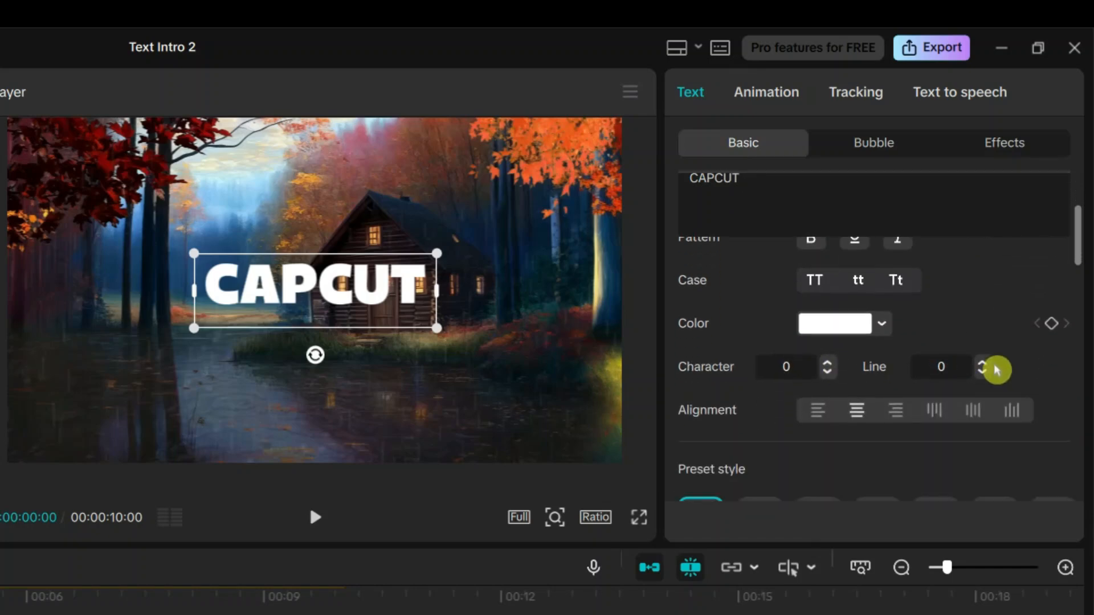
left_click(829, 363)
left_click(829, 362)
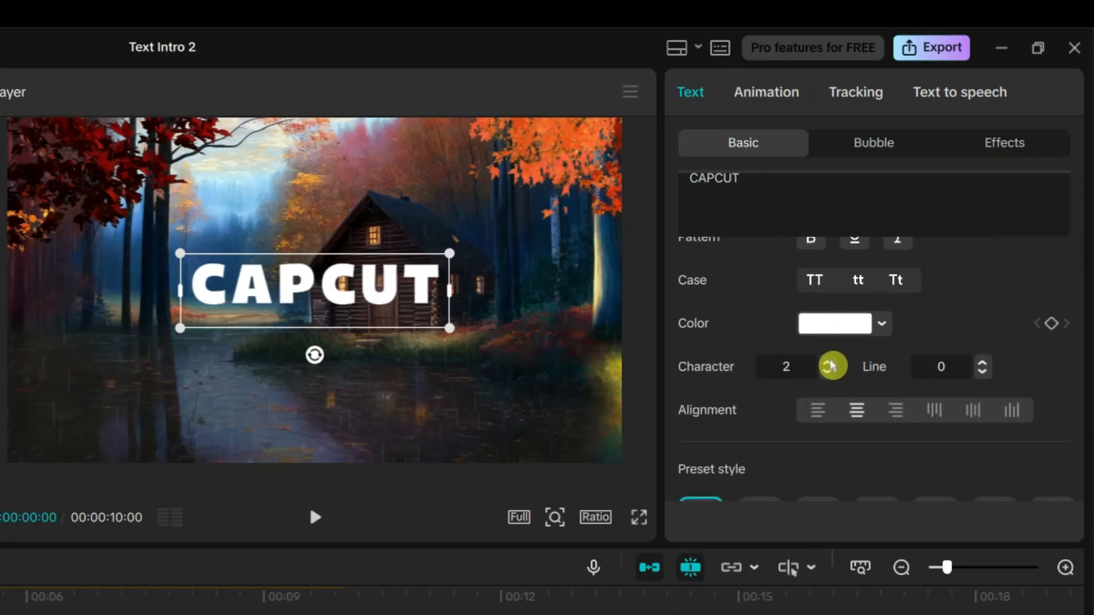
left_click(829, 363)
left_click(831, 363)
left_click(831, 362)
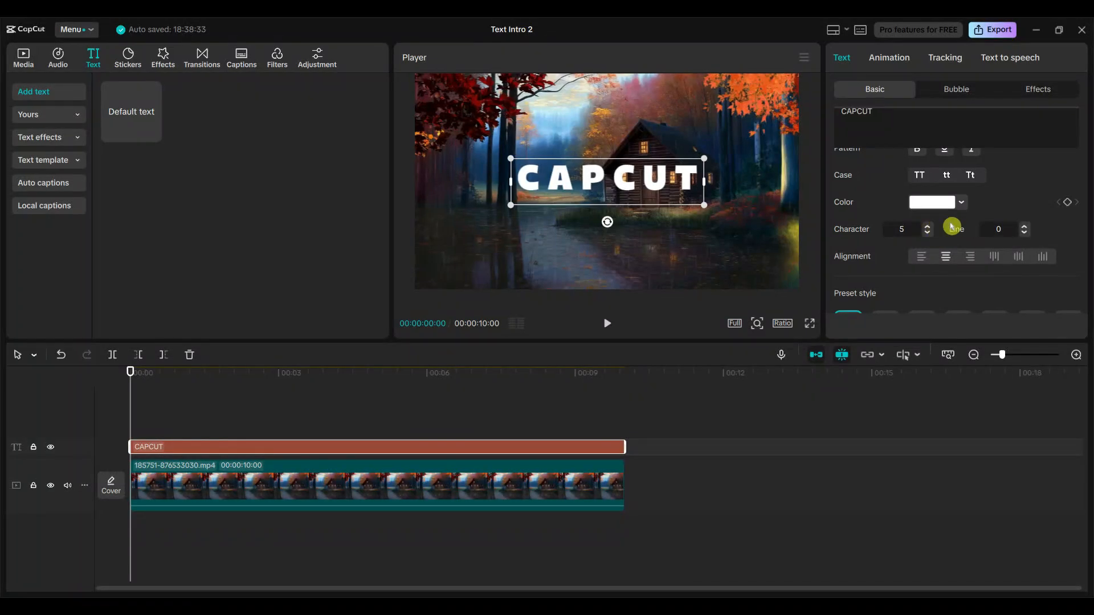
Color the CAPCUT text green and scale it up uniformly to about 200%.
left_click(937, 205)
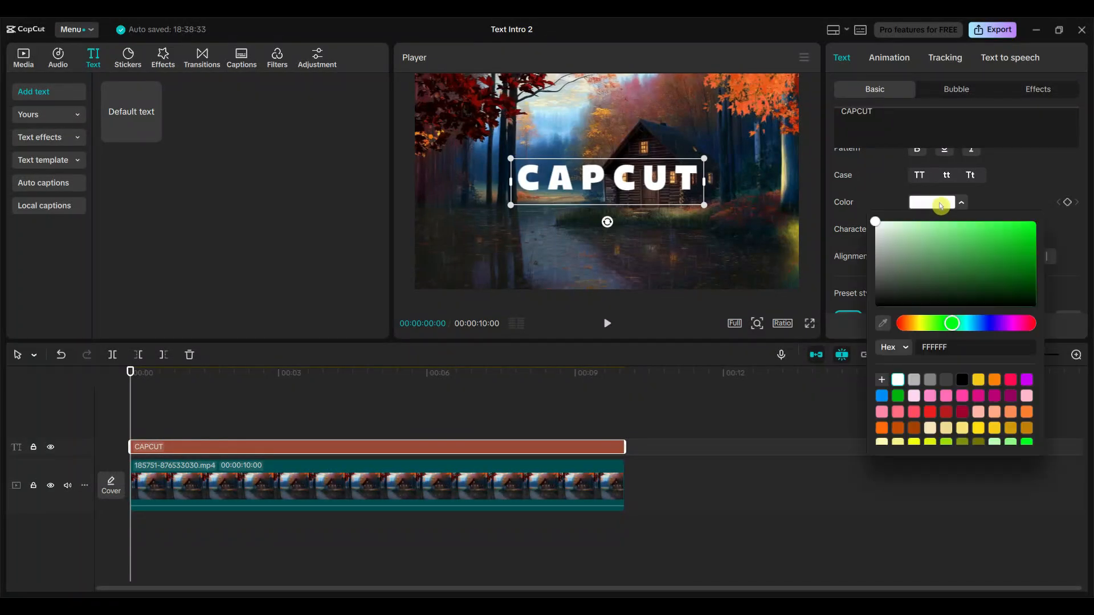
left_click(899, 399)
left_click(1032, 187)
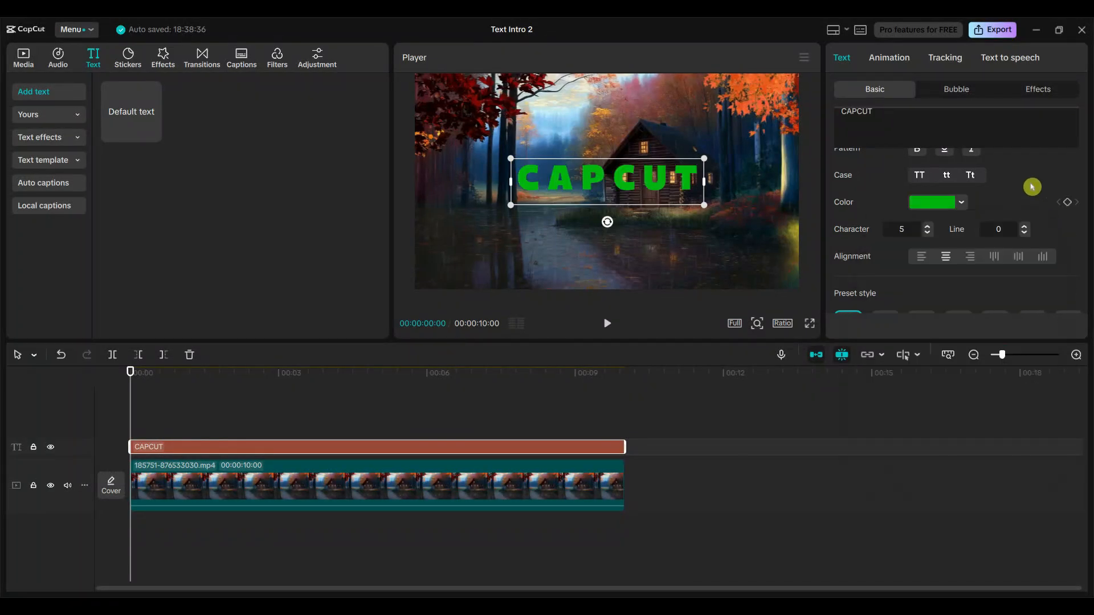
scroll(1020, 203, "down", 5)
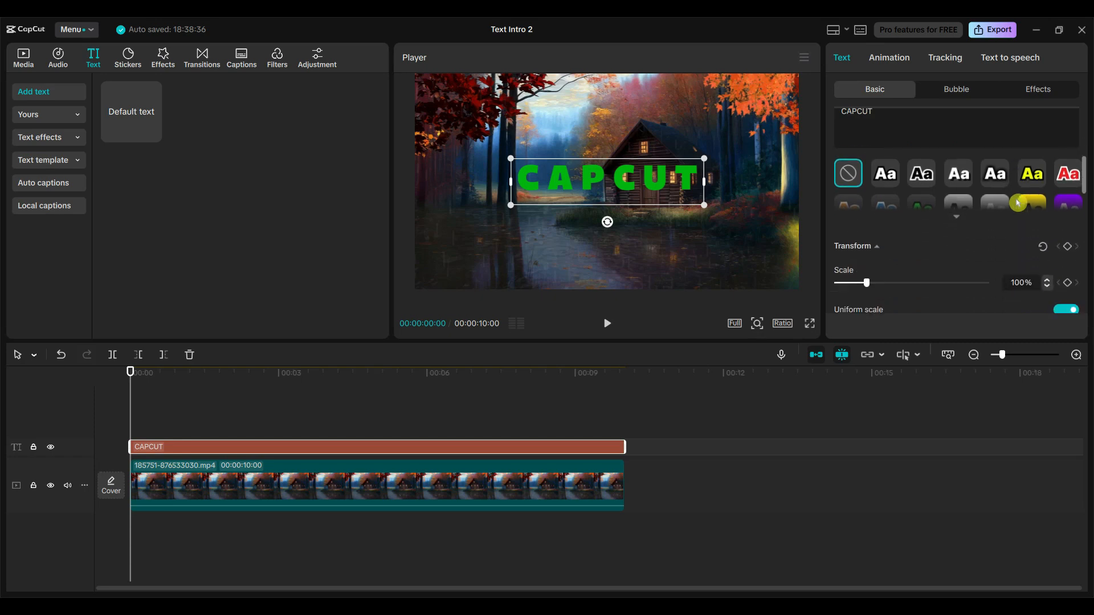
left_click_drag(868, 237, 897, 239)
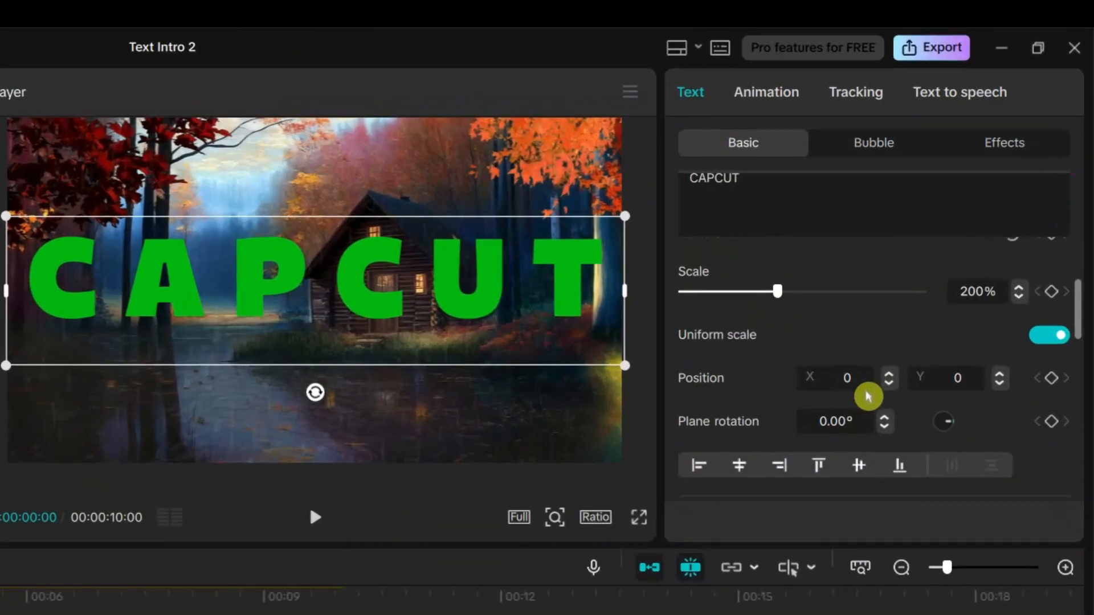
Give the green CAPCUT text a white stroke with a thickness of 20.
scroll(869, 396, "down", 6)
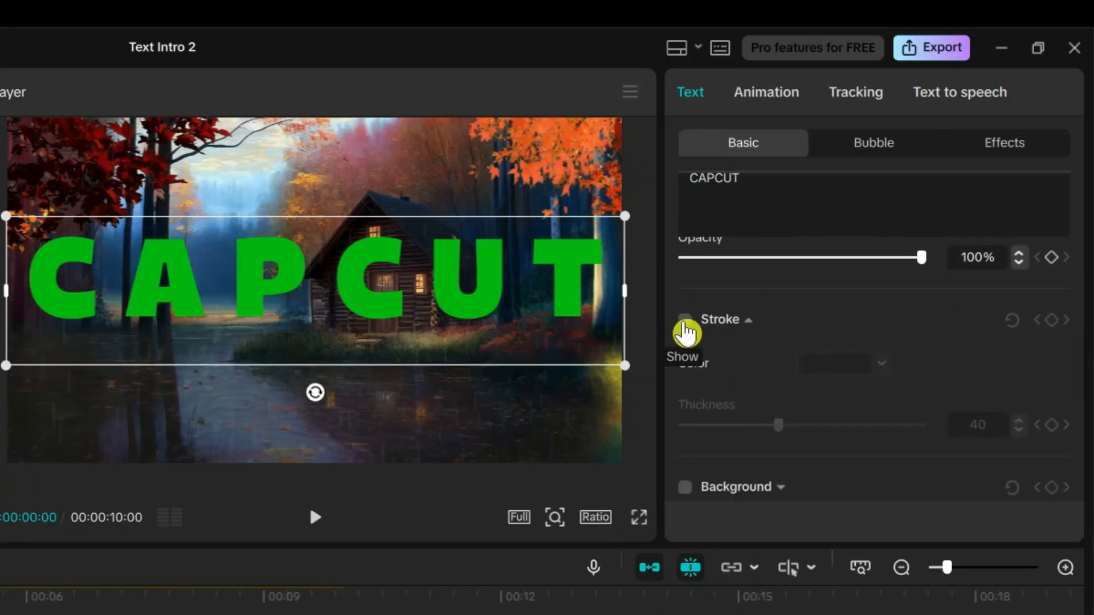
left_click(684, 319)
scroll(872, 342, "down", 2)
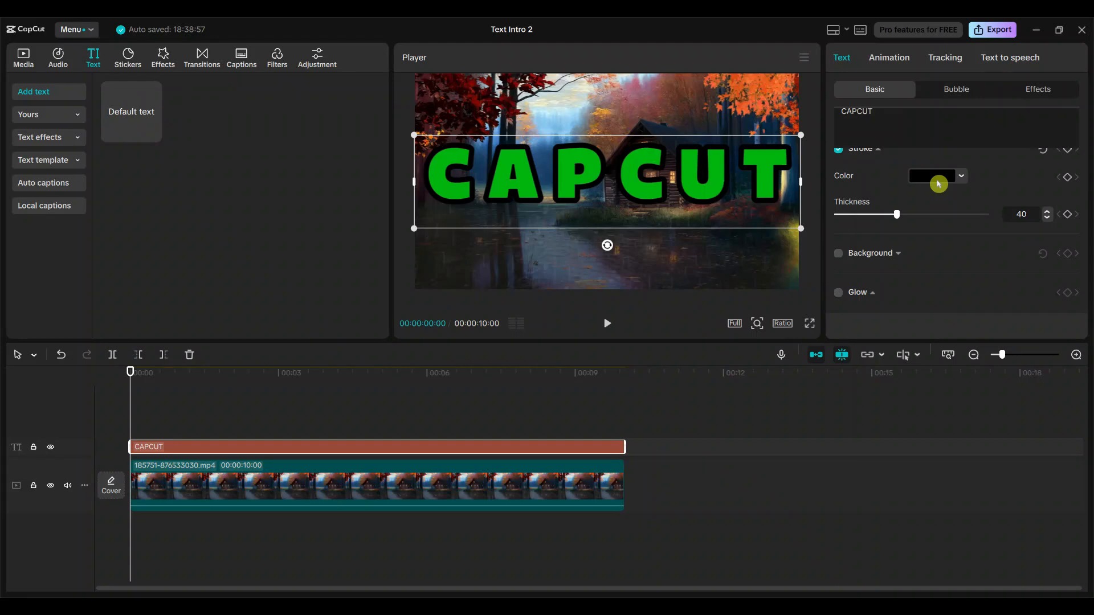
left_click(938, 185)
left_click(898, 355)
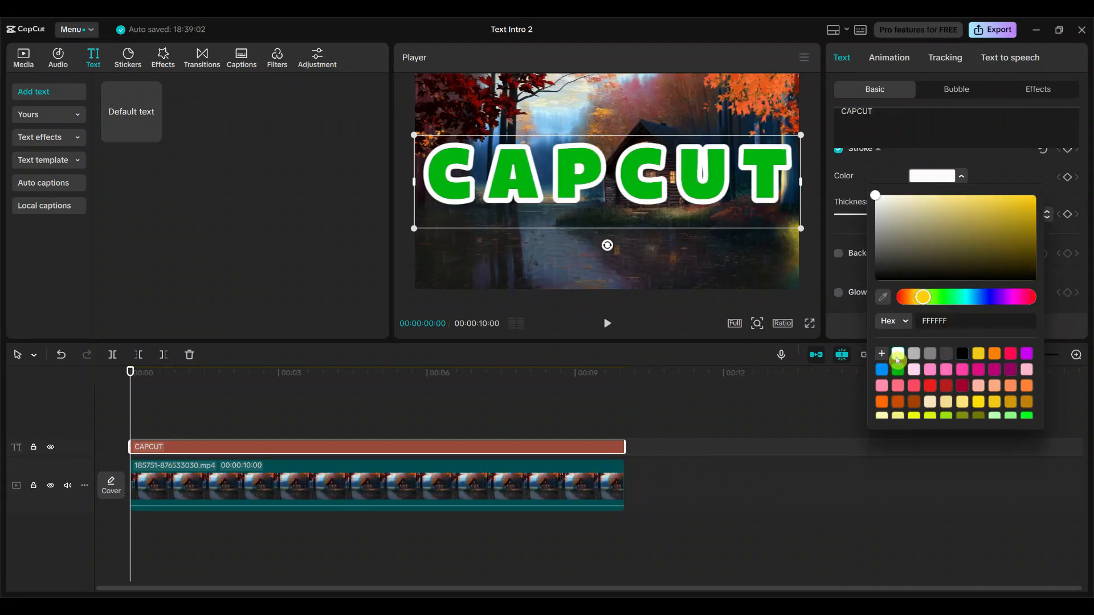
left_click(998, 168)
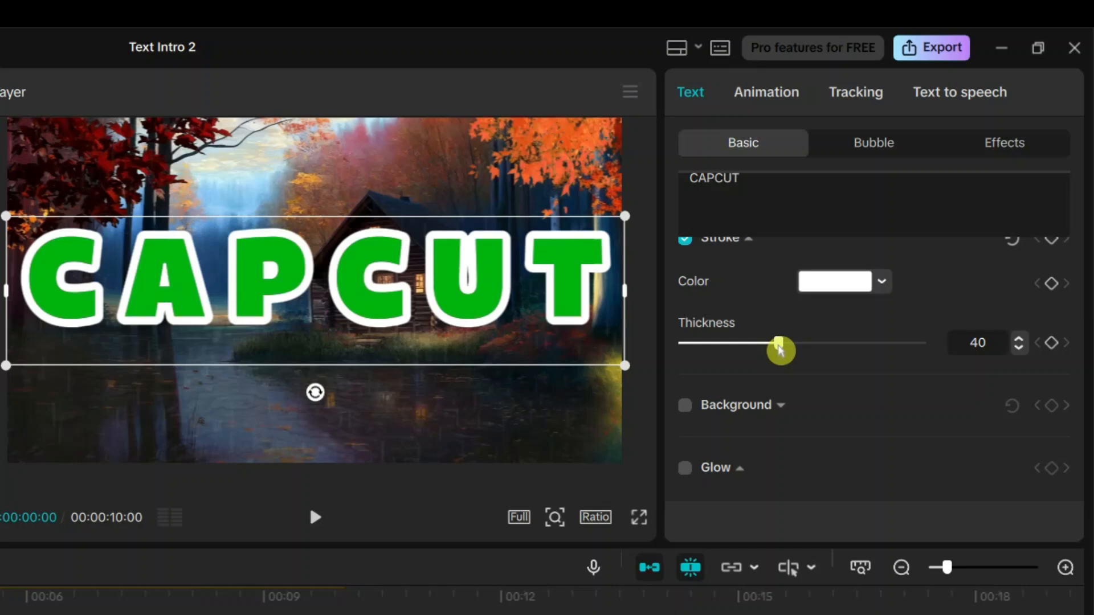
left_click_drag(780, 348, 730, 348)
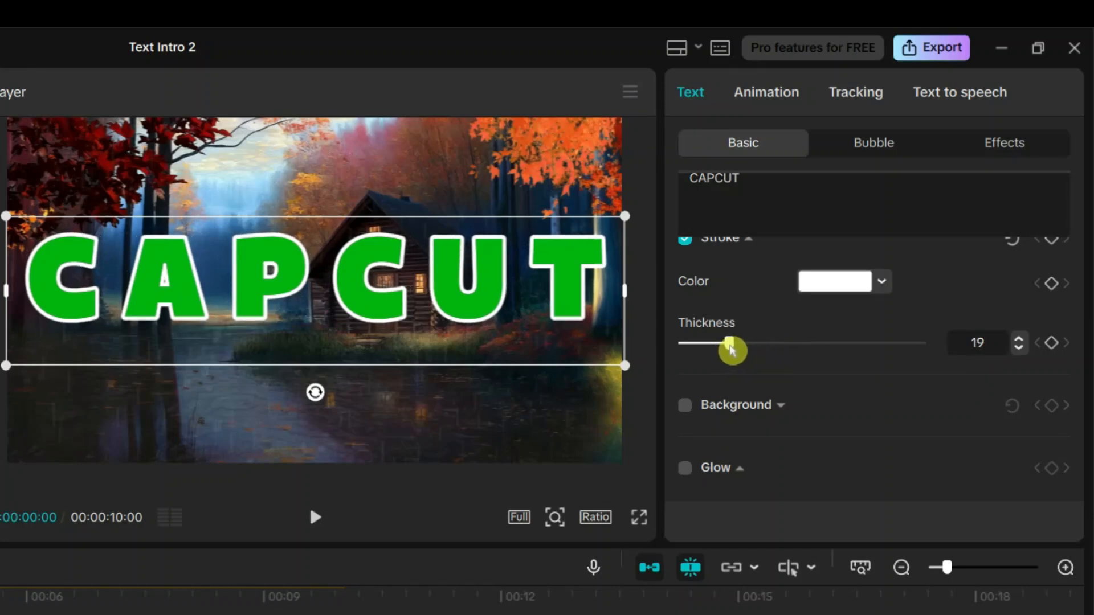
left_click(1019, 339)
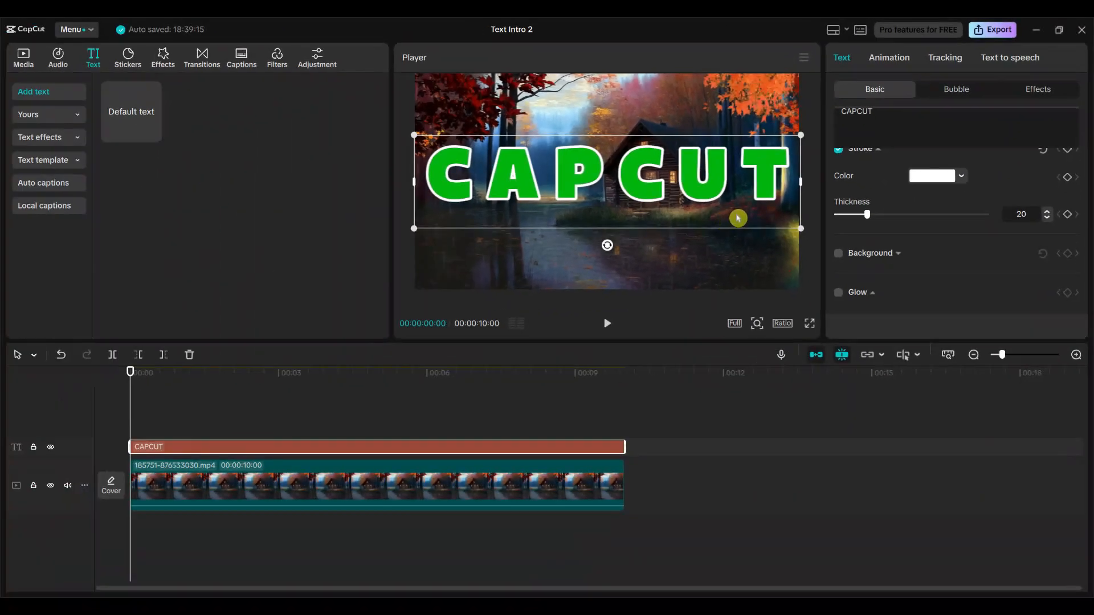
Convert the green CAPCUT text into a compound clip and remove its green fill with the chroma key.
right_click(479, 453)
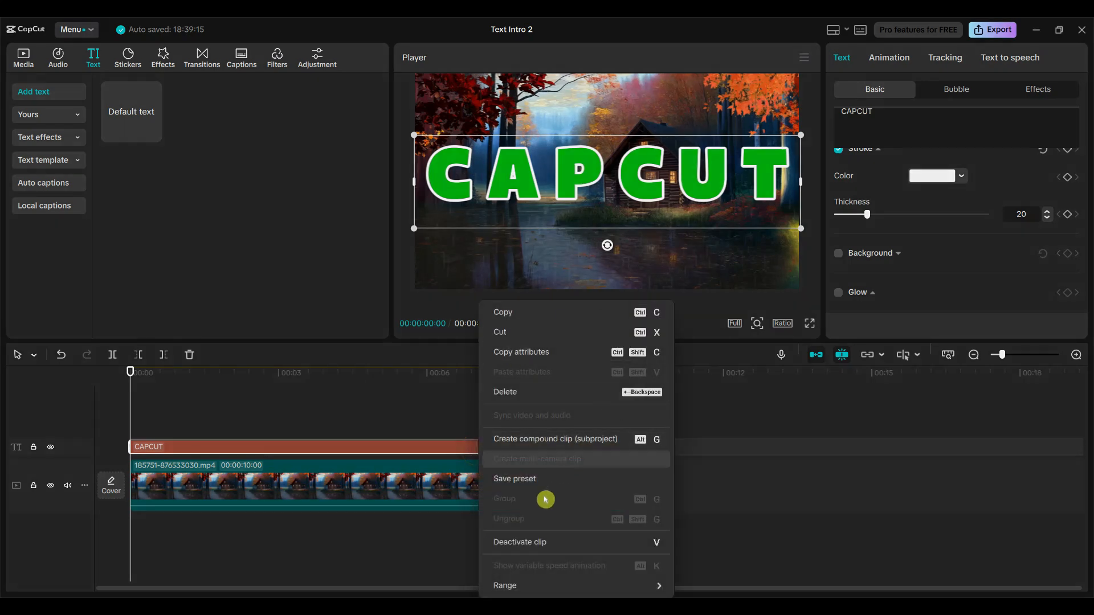
left_click(528, 437)
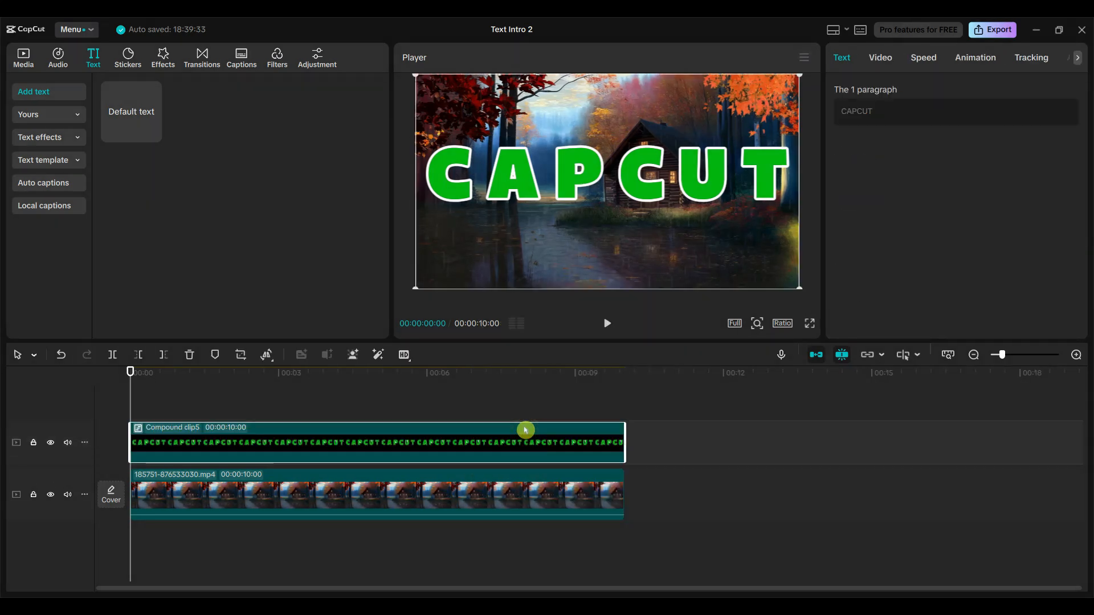
left_click(883, 59)
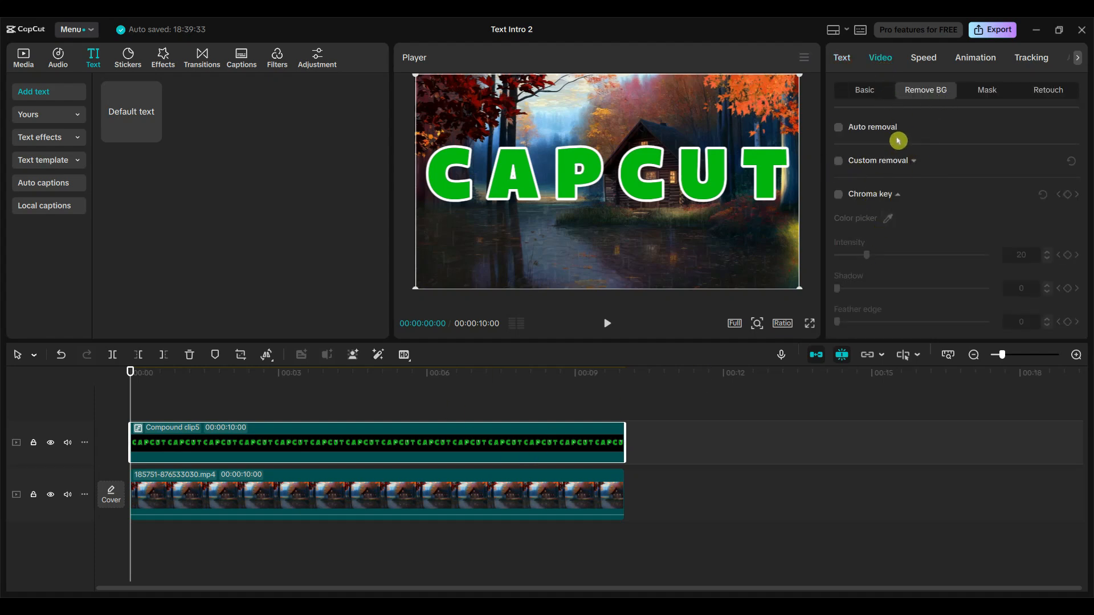
left_click(838, 194)
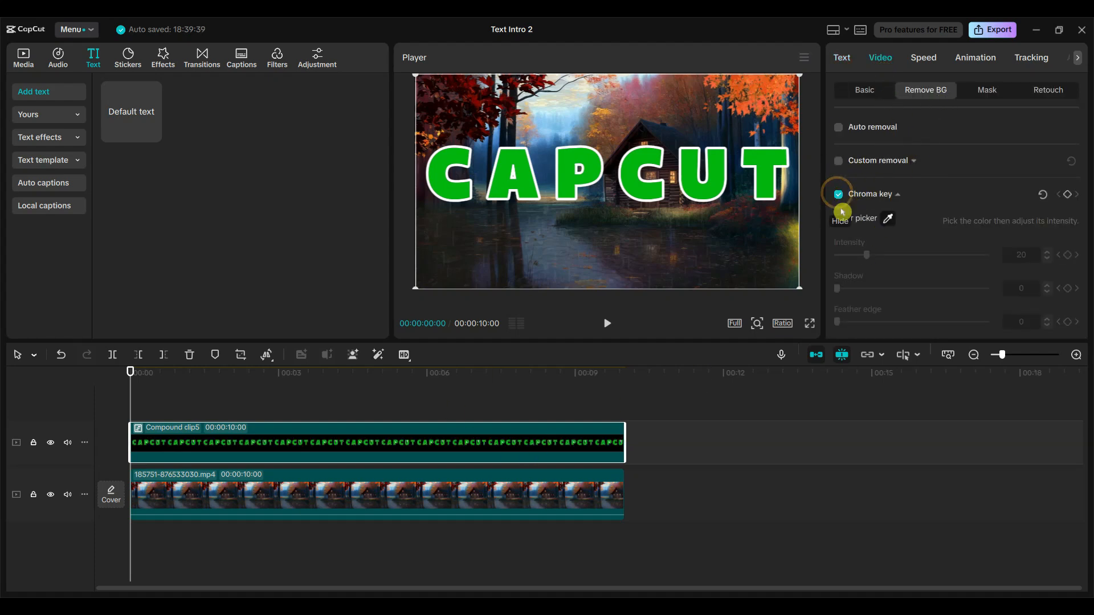
left_click(768, 166)
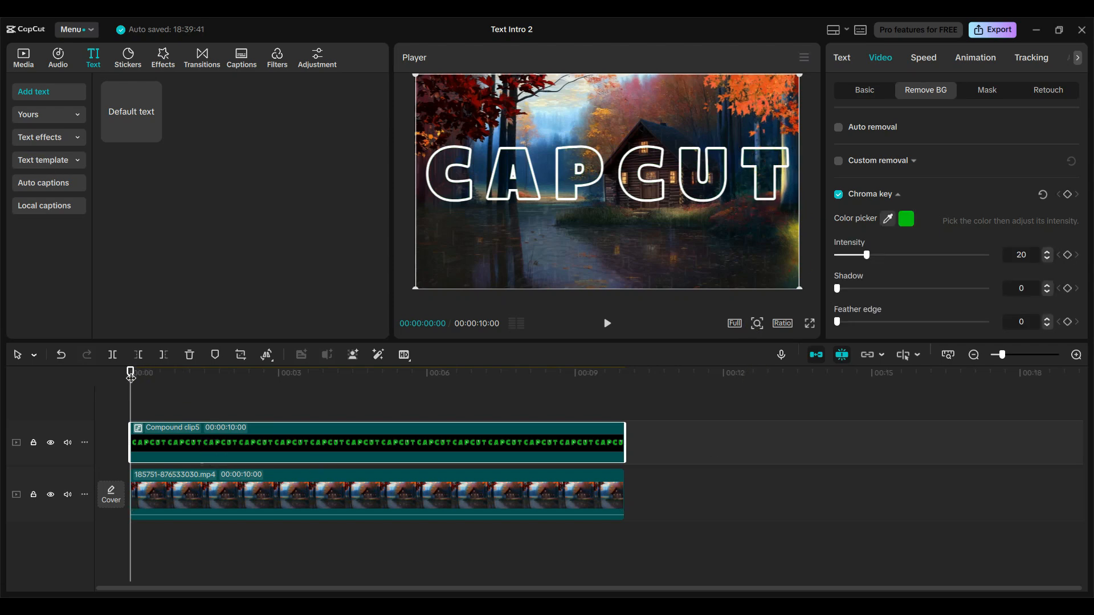
Add a second default text layer above the compound clip from the timeline start and extend it to the clip's end.
mouse_move(132, 372)
left_mouse_down()
mouse_move(623, 382)
mouse_move(128, 391)
left_mouse_up()
left_click_drag(126, 108, 136, 428)
left_click_drag(278, 428, 661, 405)
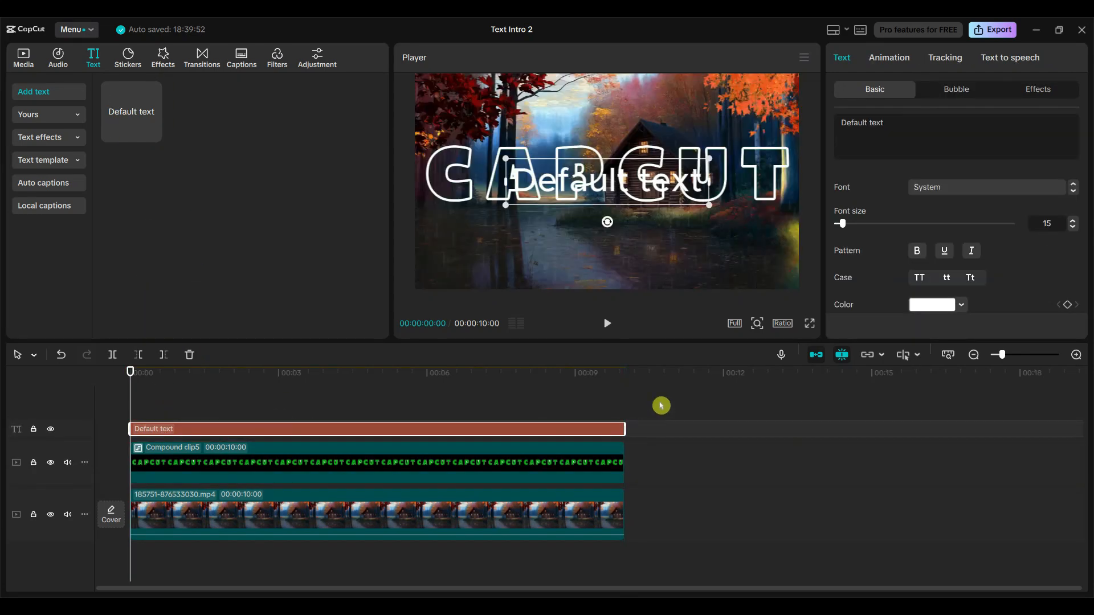
Change the second text layer's font to Montra-Regular and its wording to CAPCUT.
left_click(957, 189)
left_click(976, 170)
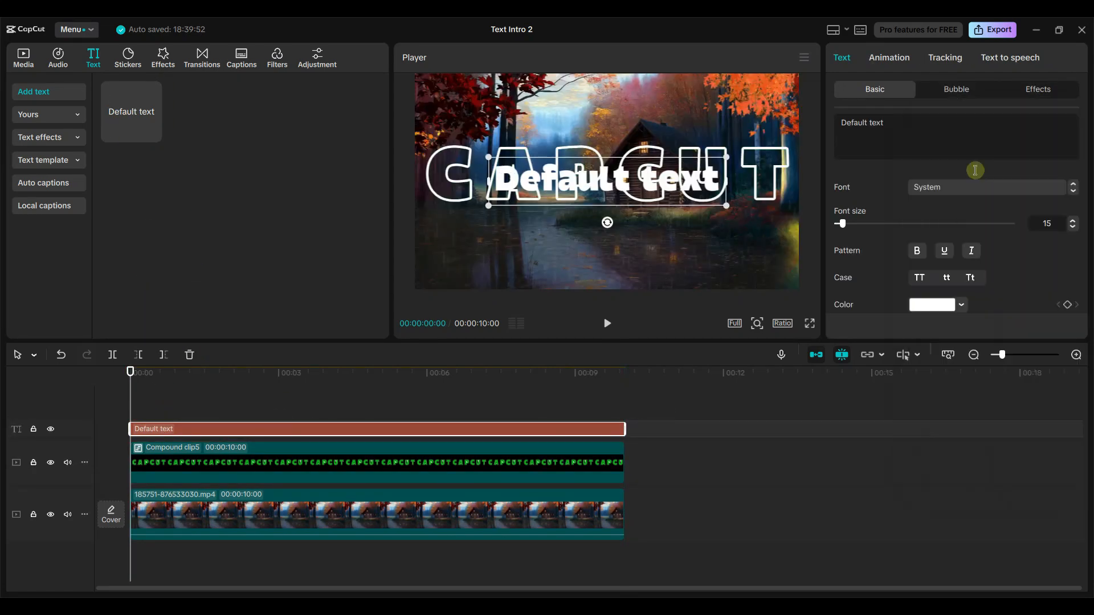
triple_click(903, 122)
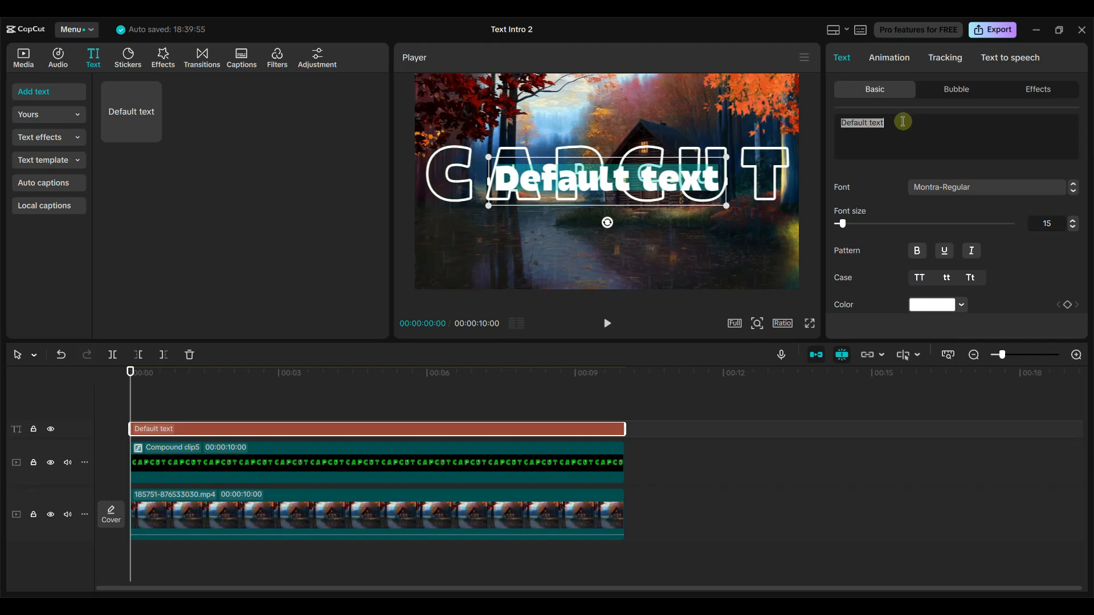
type("CAPCUT")
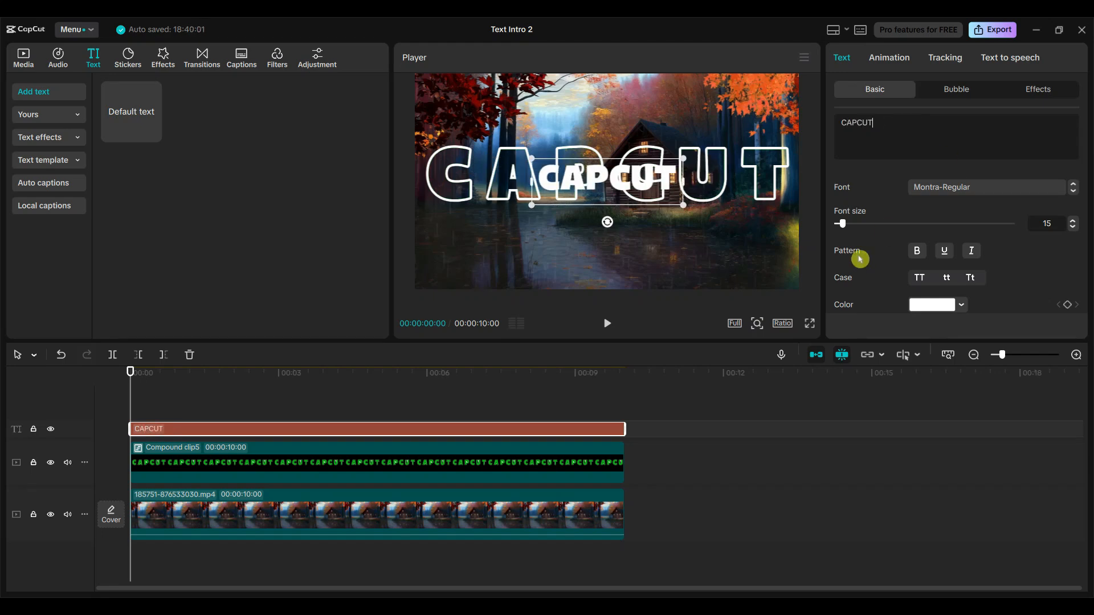
Set the second text layer's character spacing to 5 and its scale to 200%.
scroll(989, 275, "down", 1)
left_click(928, 278)
left_click(927, 278)
left_click(928, 278)
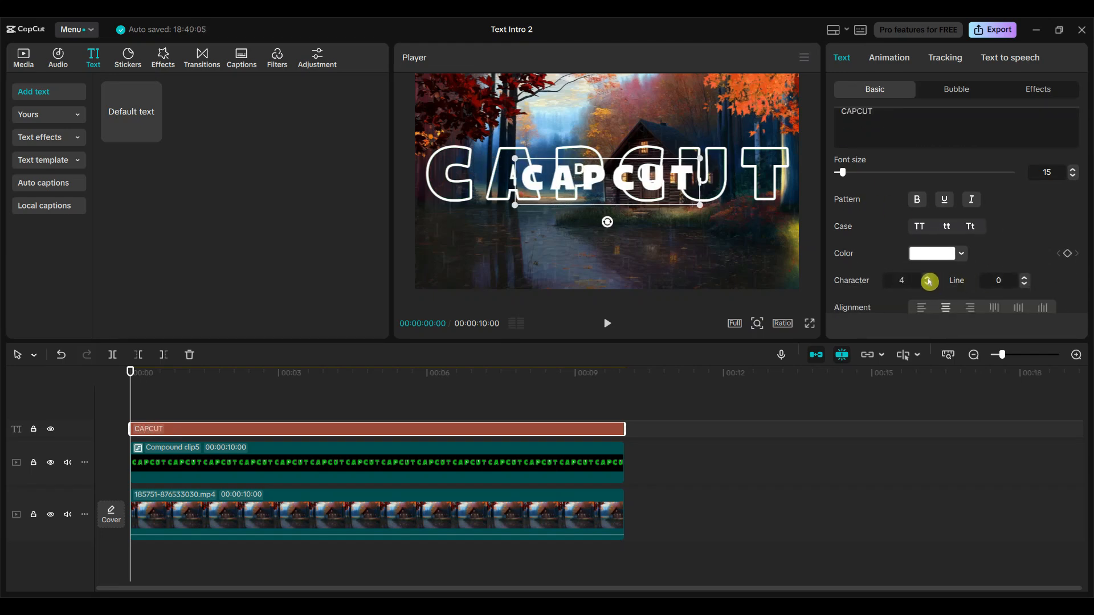
left_click(928, 277)
left_click(927, 278)
scroll(999, 254, "down", 5)
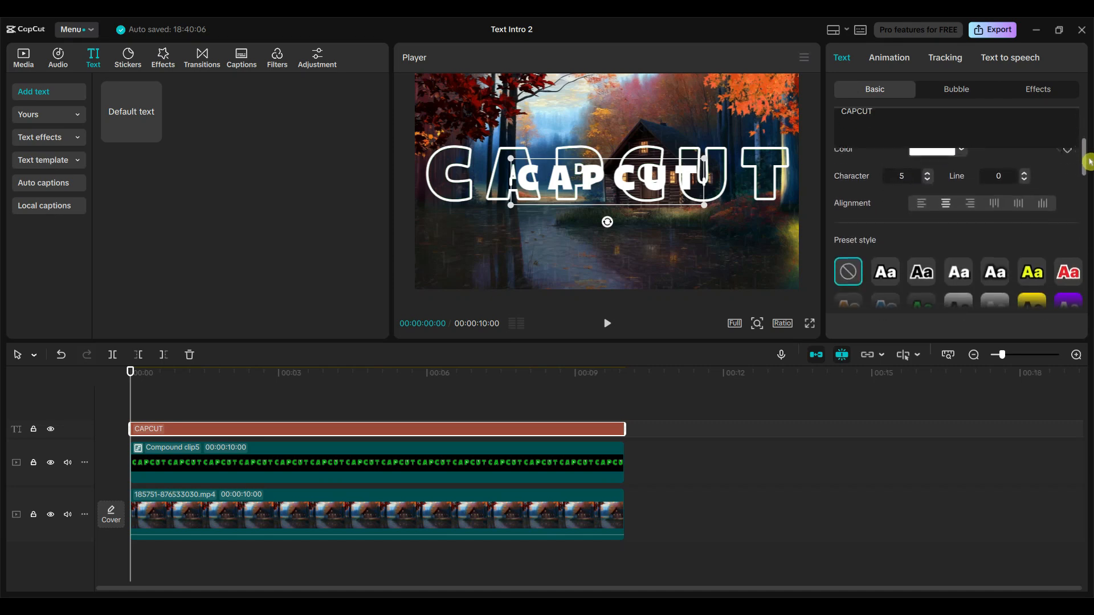
left_click_drag(867, 249, 896, 248)
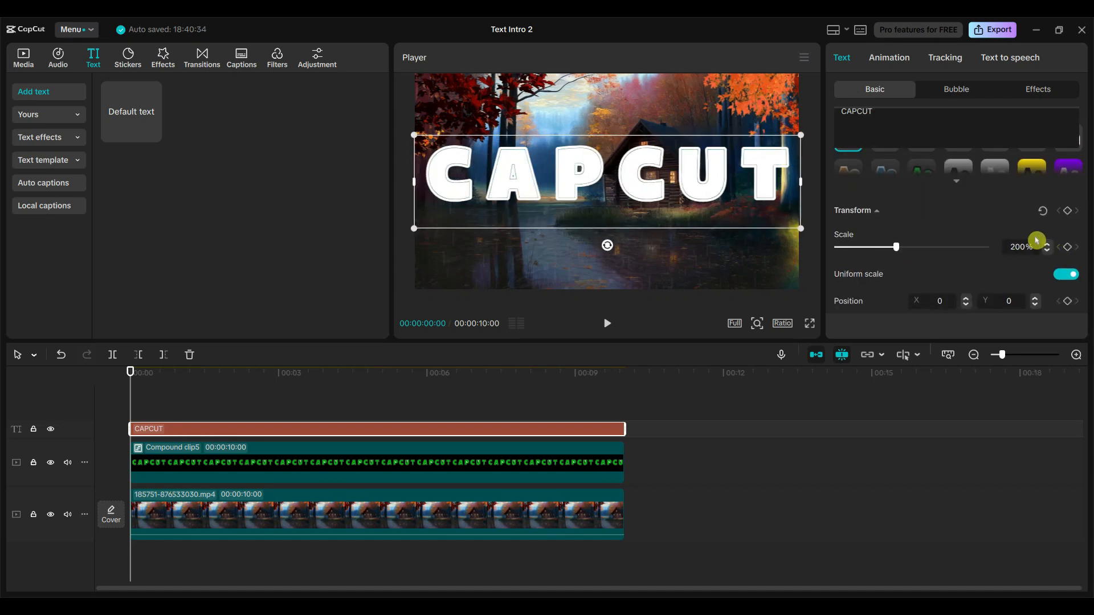
Convert the solid white CAPCUT text layer into a compound clip and apply a Split mask to it.
right_click(250, 436)
left_click(335, 436)
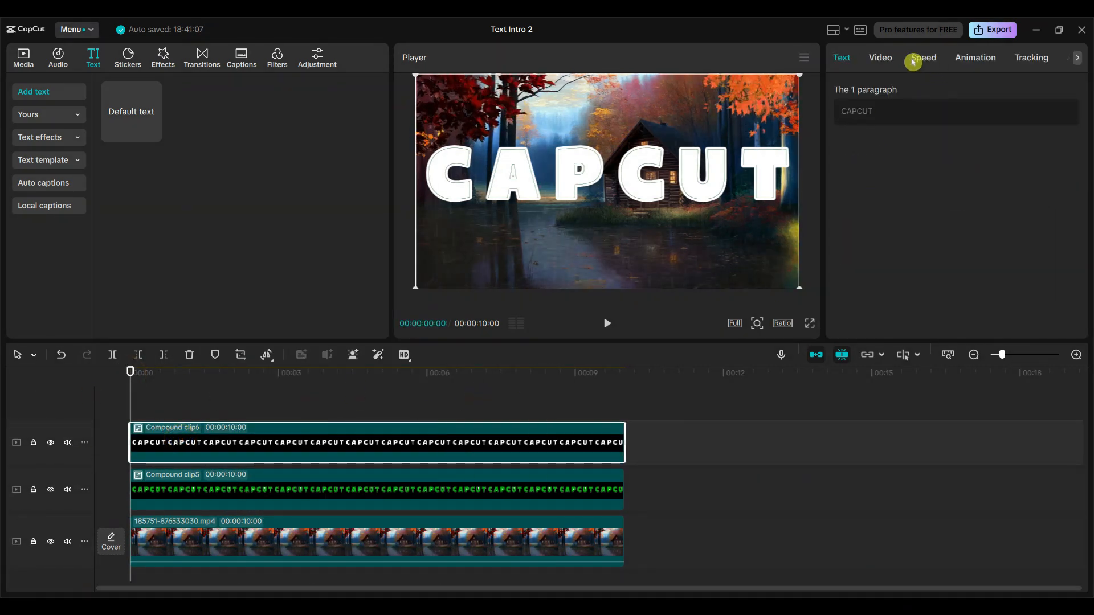
left_click(882, 63)
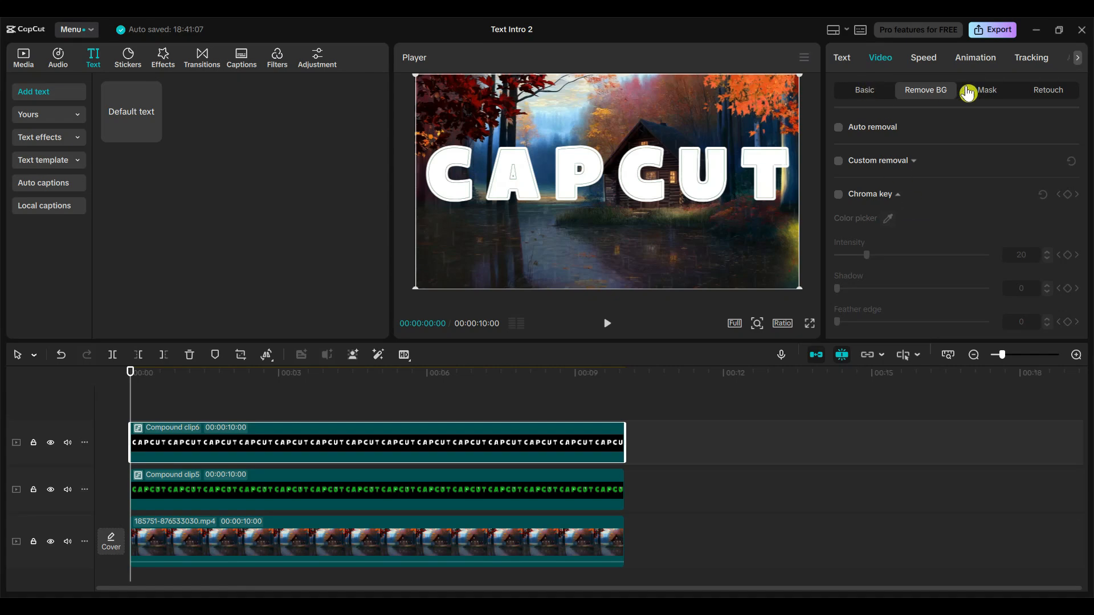
left_click(990, 92)
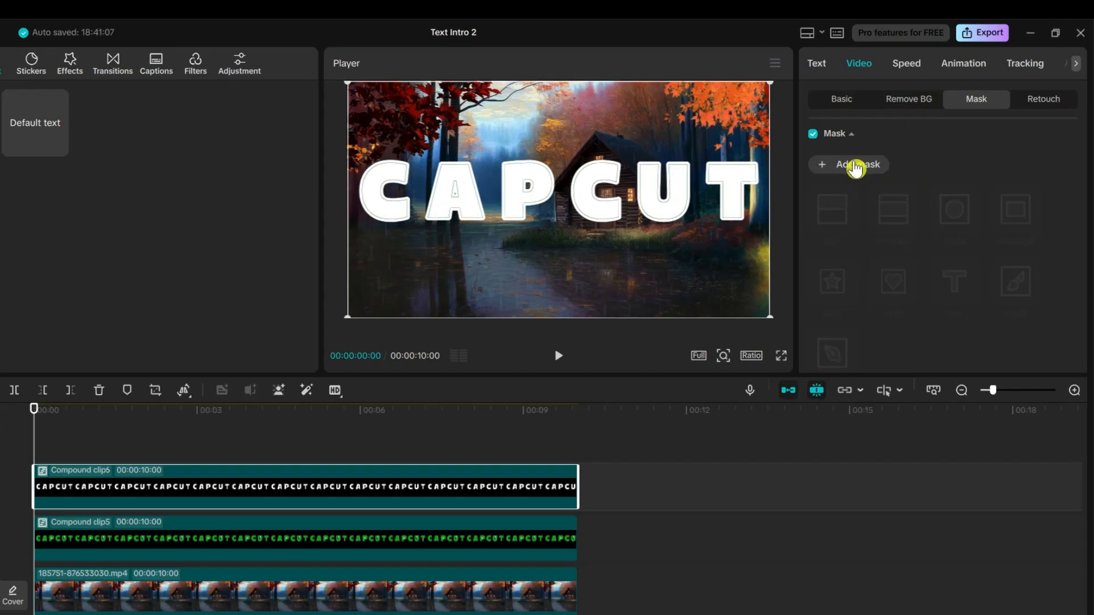
left_click(875, 149)
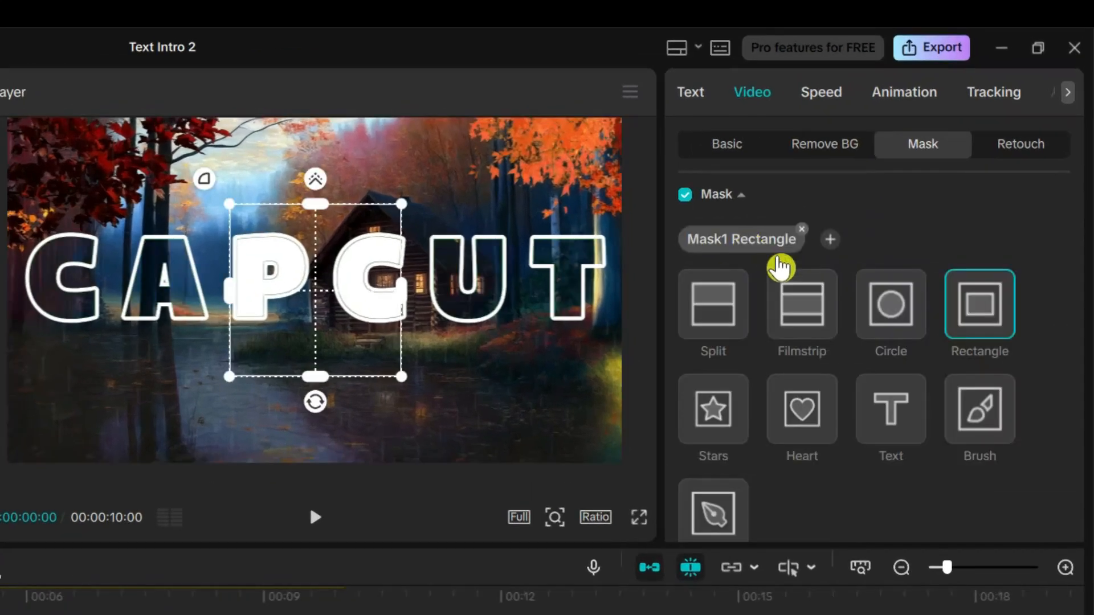
left_click(713, 313)
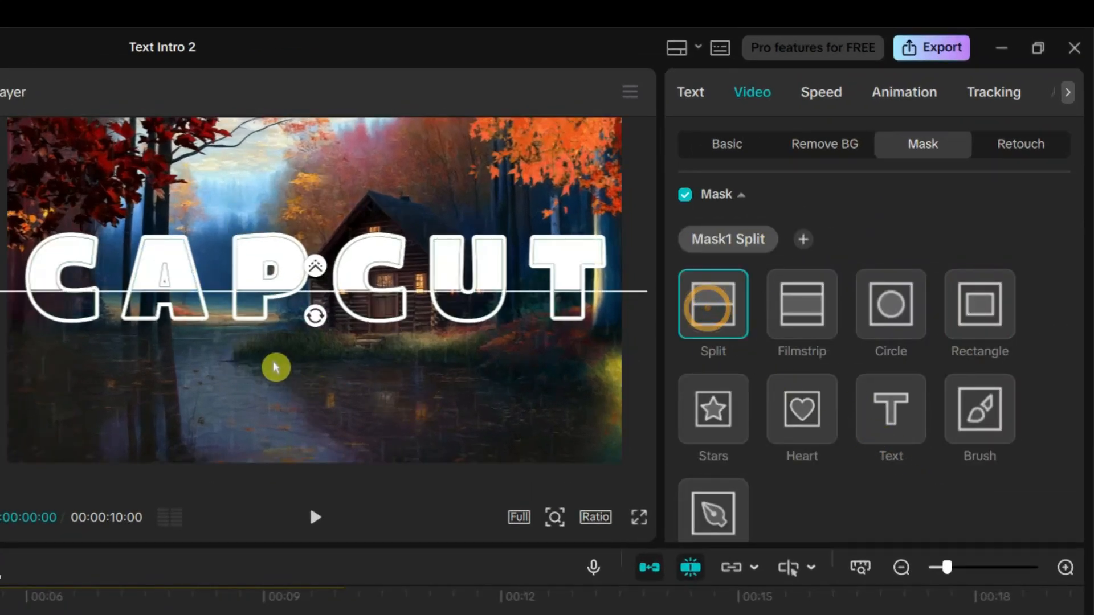
Rotate the solid title's Split mask to -90°, shift its line to the end of the letter T, and invert it.
left_click_drag(313, 328, 451, 315)
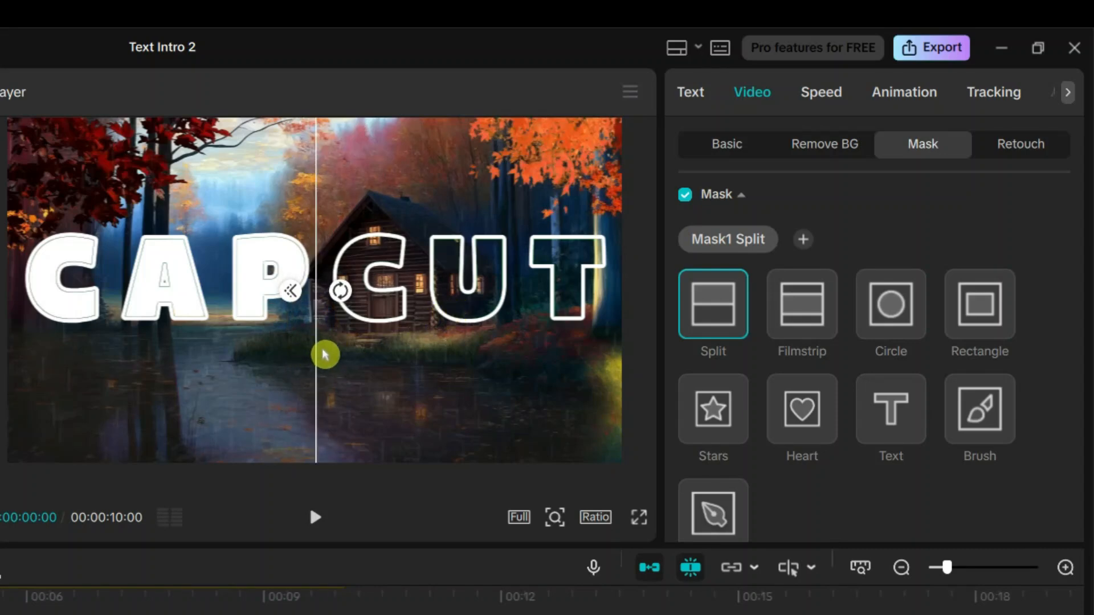
left_click_drag(323, 358, 615, 352)
scroll(986, 355, "down", 1)
scroll(986, 355, "down", 4)
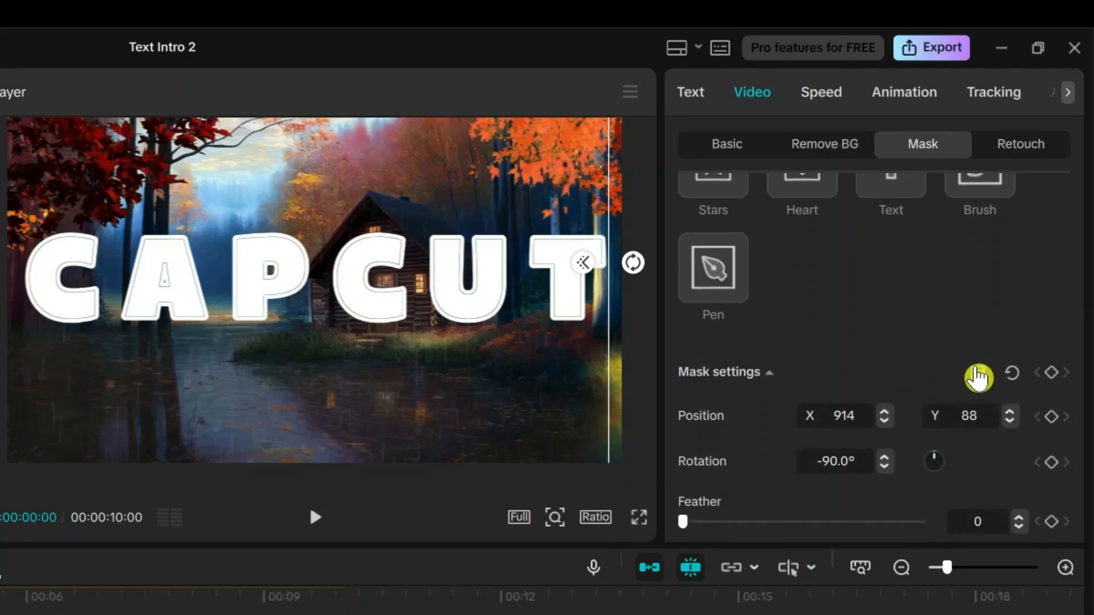
left_click(979, 376)
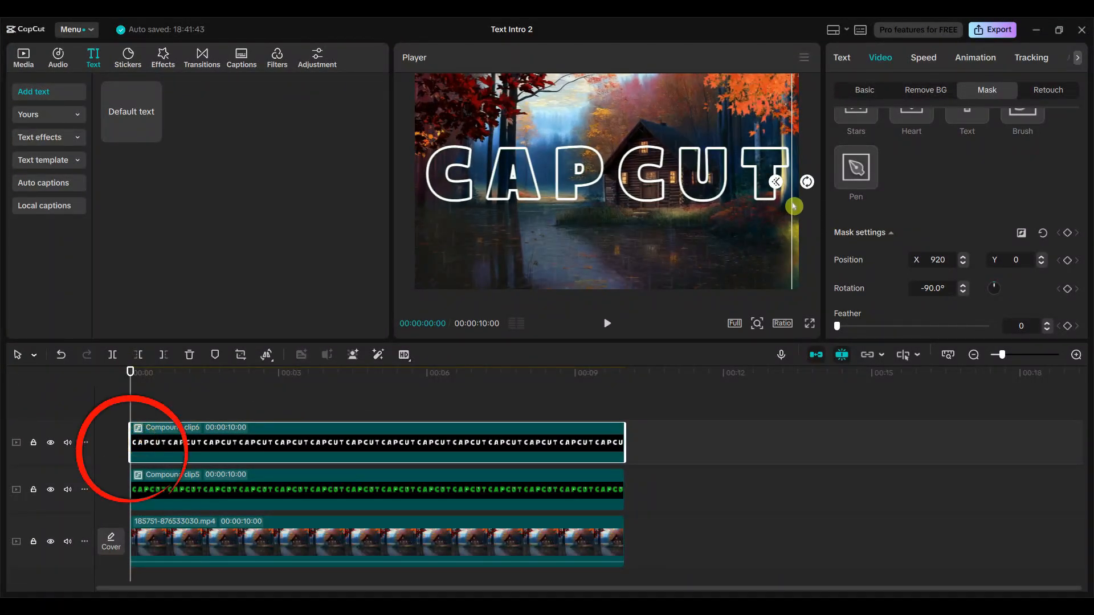
Move the mask line before the first C to X -937, Y 22, and keyframe its position at 0 and 1 second.
left_click_drag(793, 206, 421, 202)
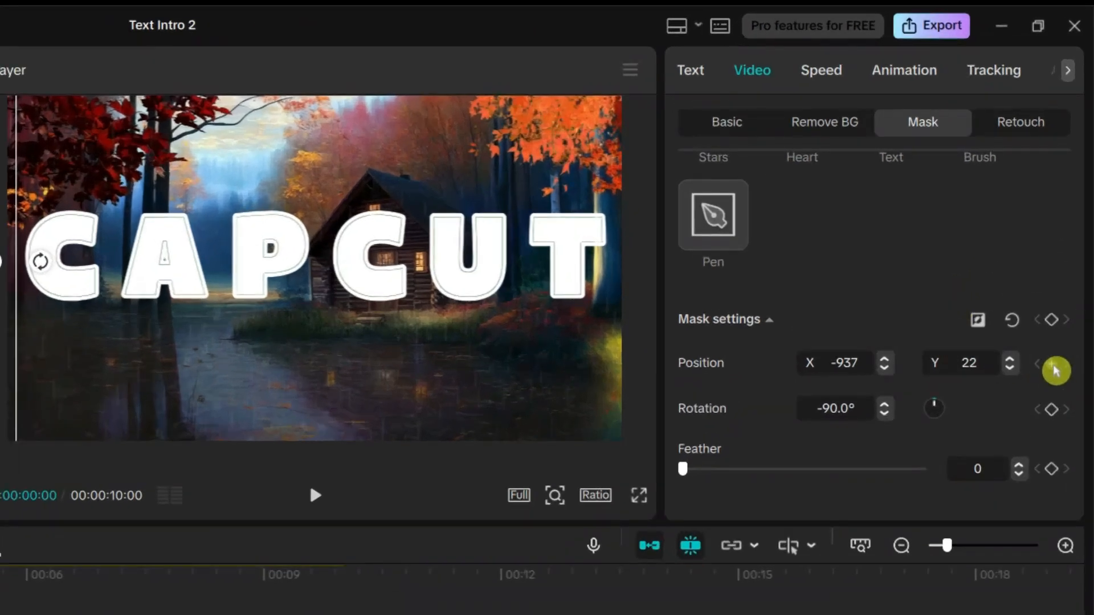
left_click(1053, 370)
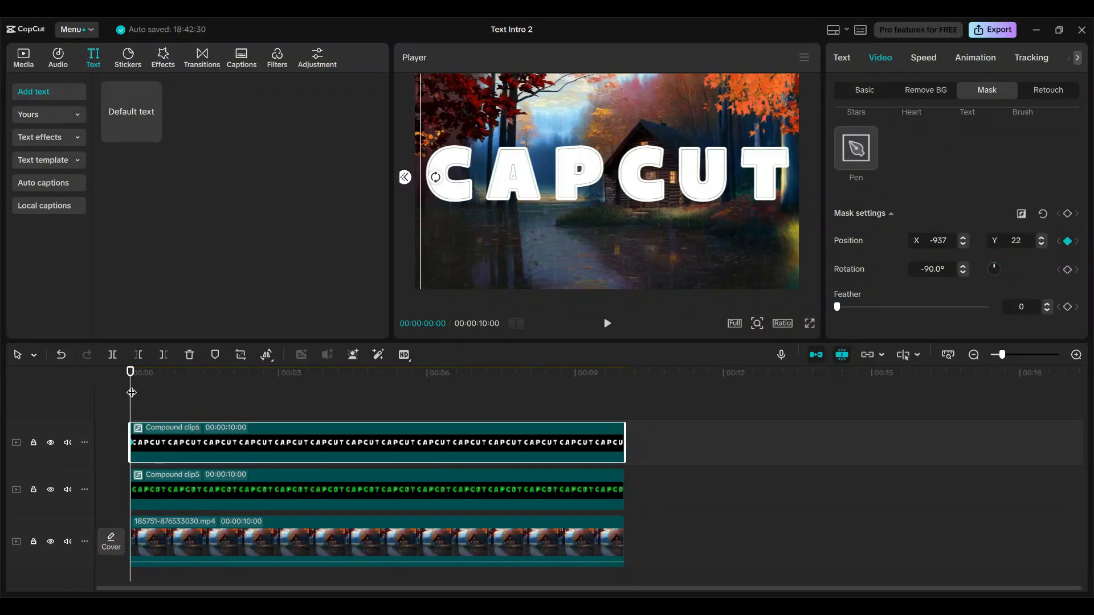
left_click_drag(130, 374, 180, 383)
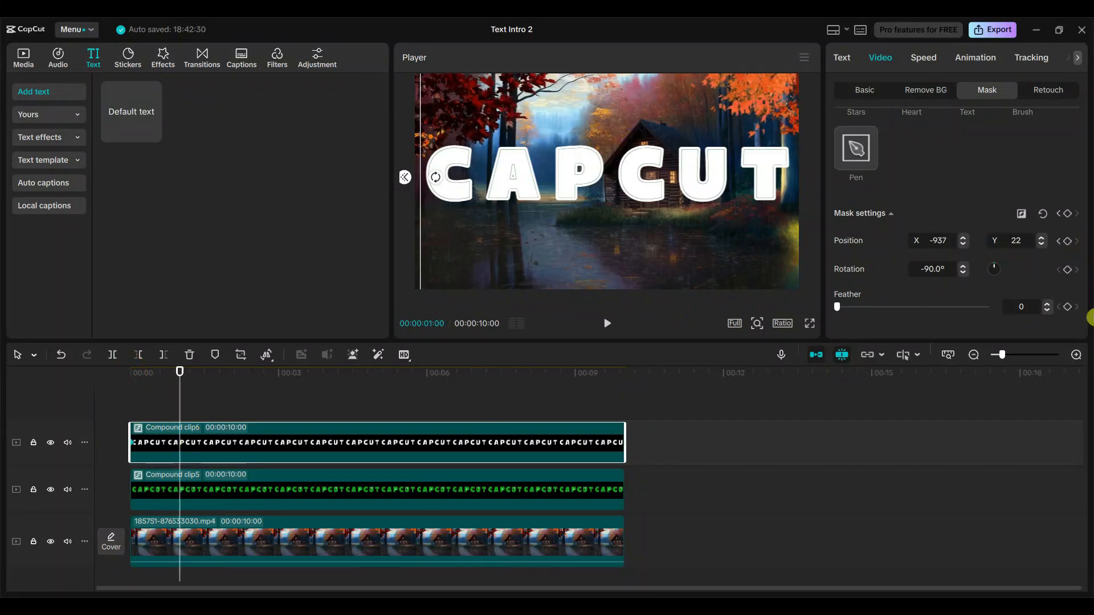
left_click(1067, 244)
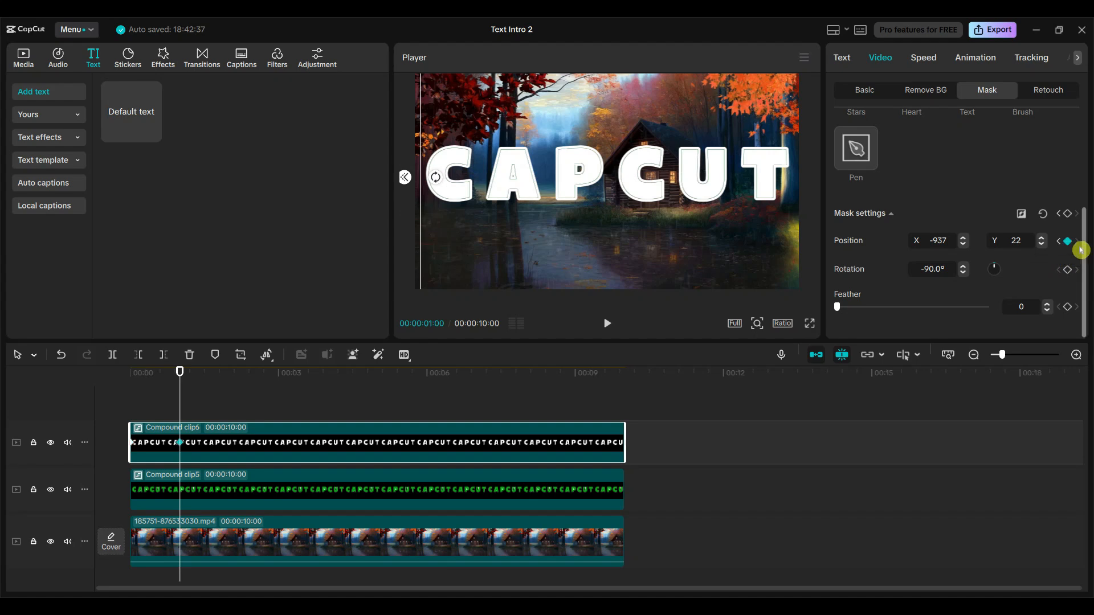
Sweep the solid title's mask line past the T at 4 seconds and preview the animation full screen.
left_click_drag(181, 372, 328, 373)
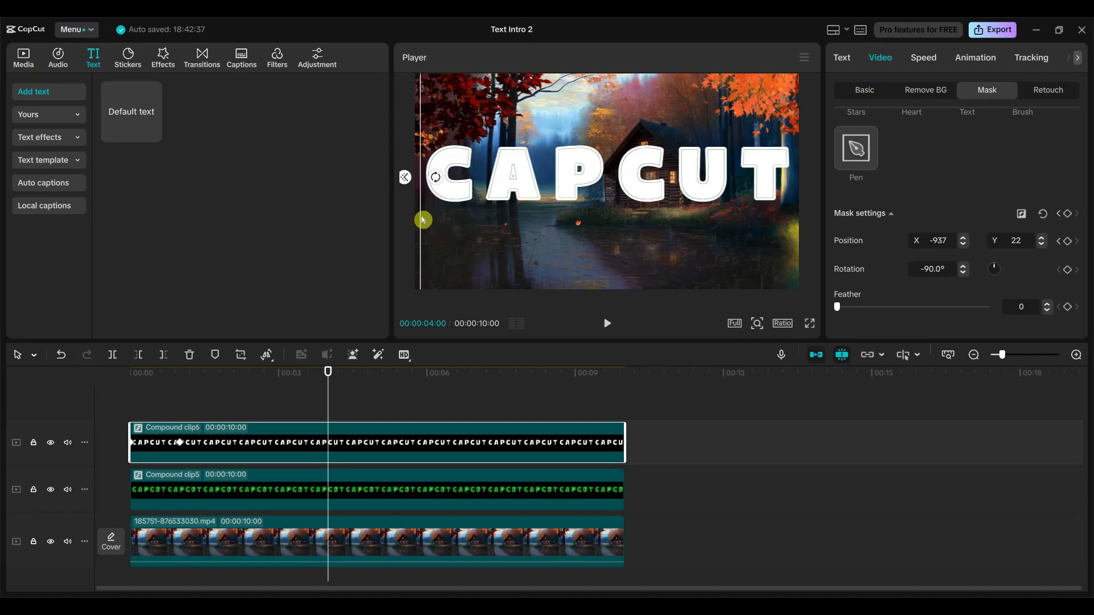
left_click_drag(423, 220, 794, 217)
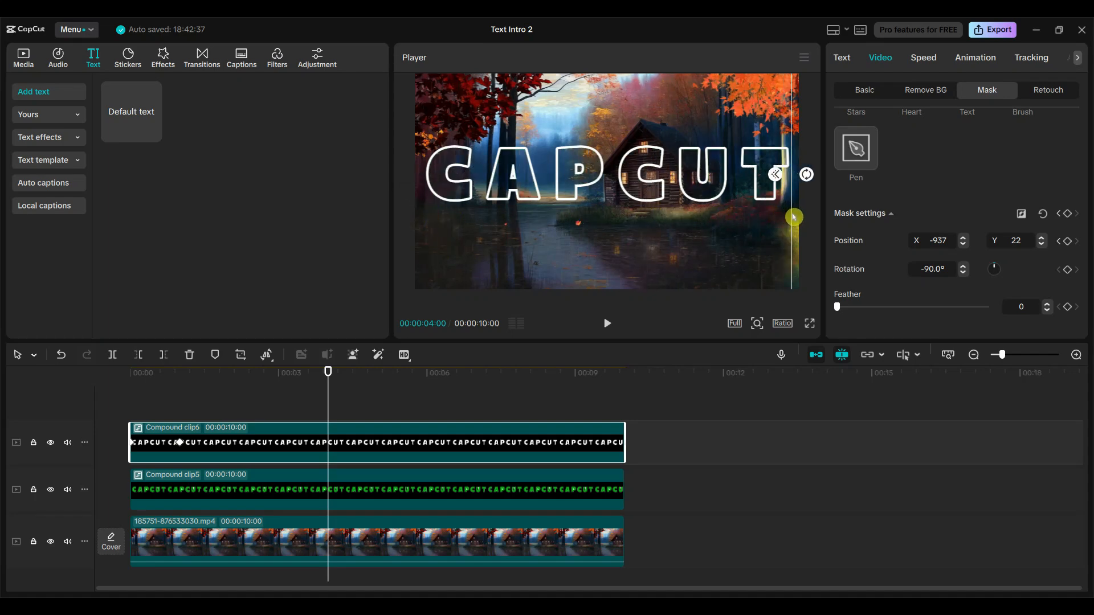
left_click(810, 323)
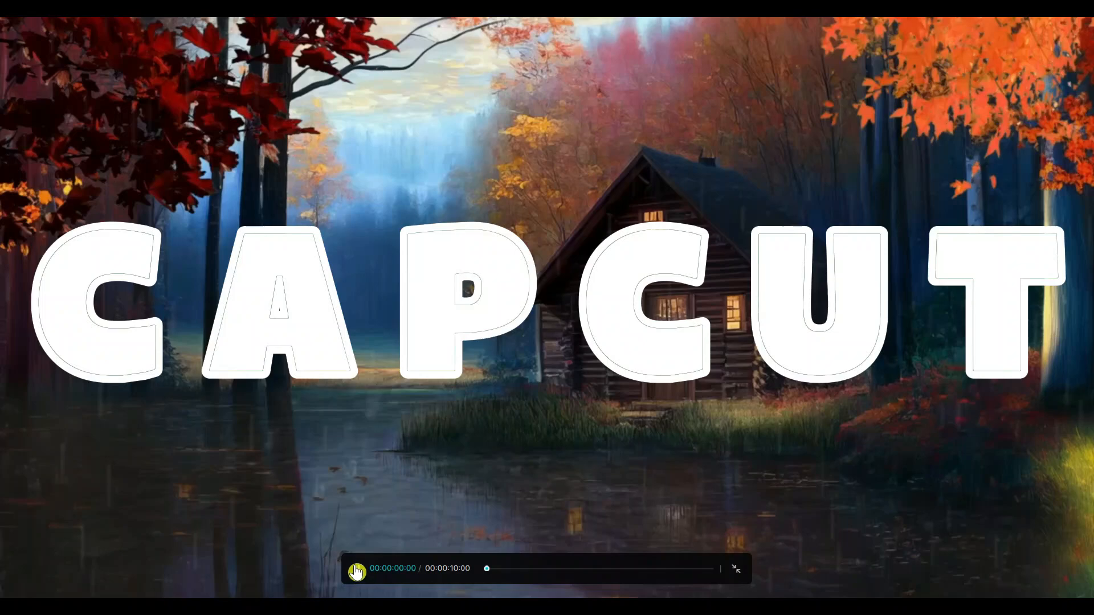
left_click(356, 571)
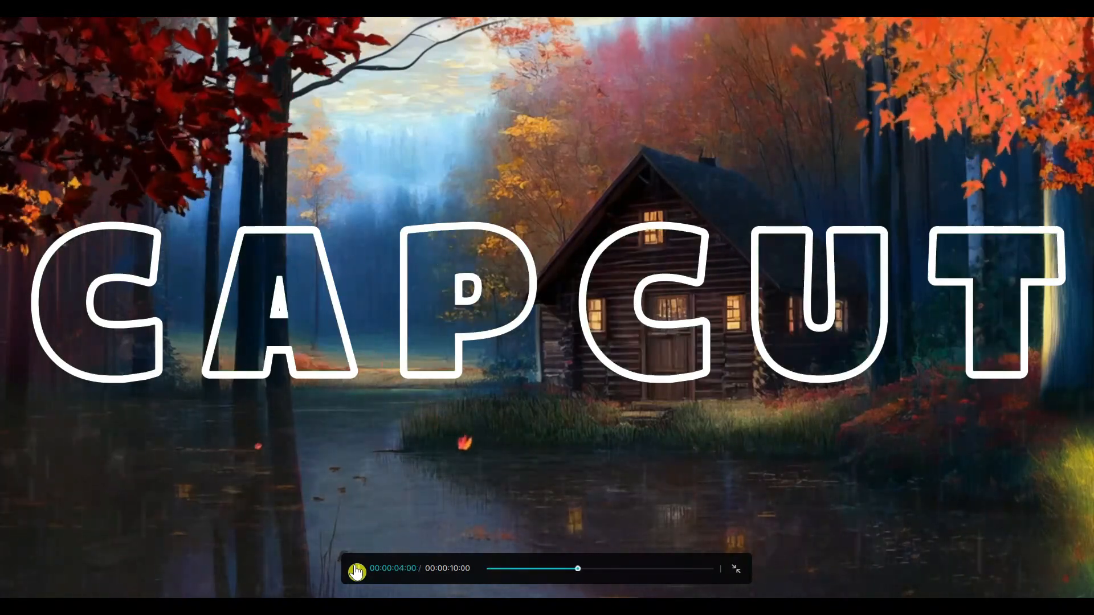
key("Escape")
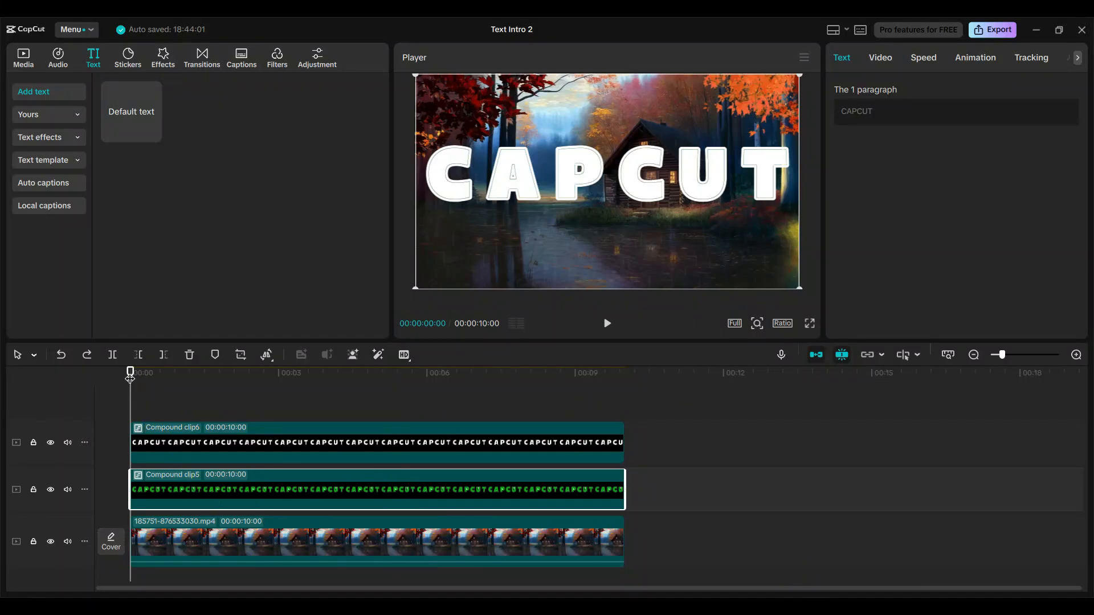
Shift the green CAPCUT compound clip to start at 1 second and trim its end to match the background video.
left_click(205, 439)
left_click(179, 447)
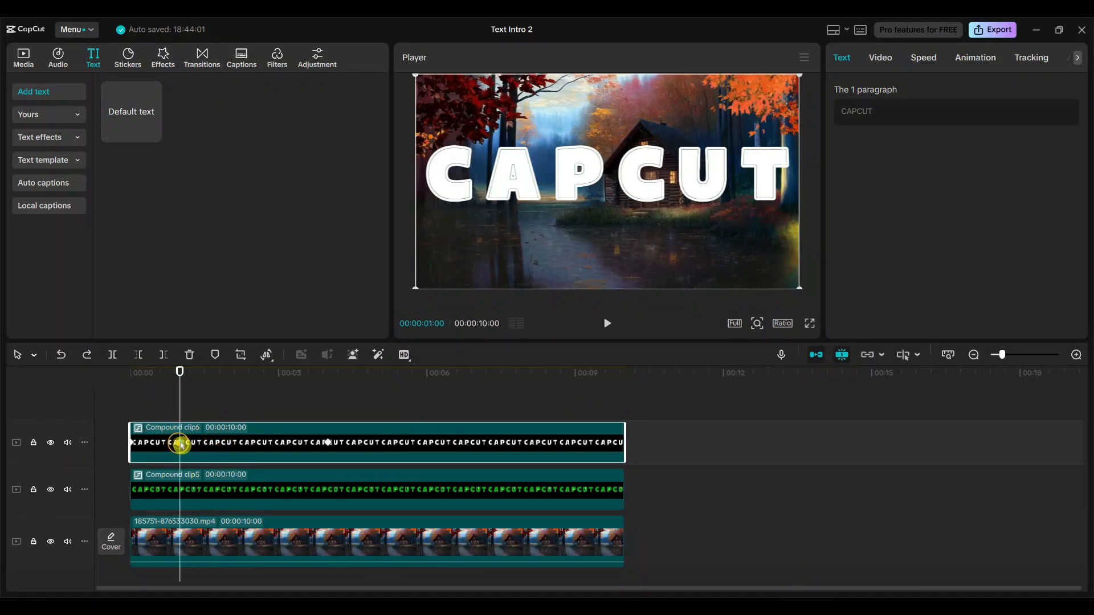
left_click_drag(224, 500, 272, 500)
left_click_drag(676, 483, 633, 486)
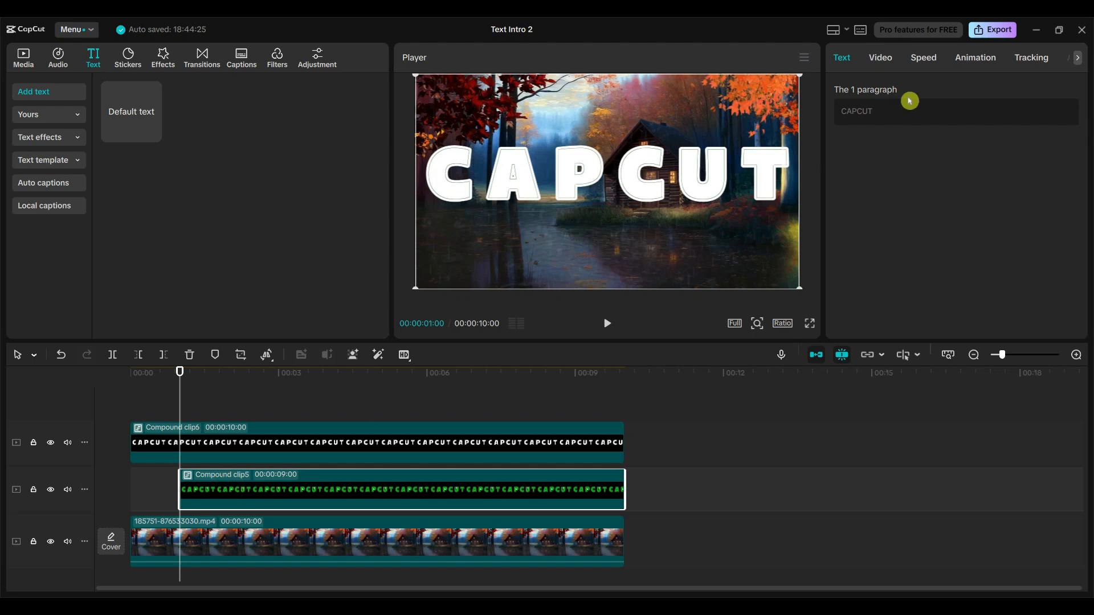
Apply a Split mask to the shifted outline compound clip and rotate its dividing line to vertical.
left_click(888, 58)
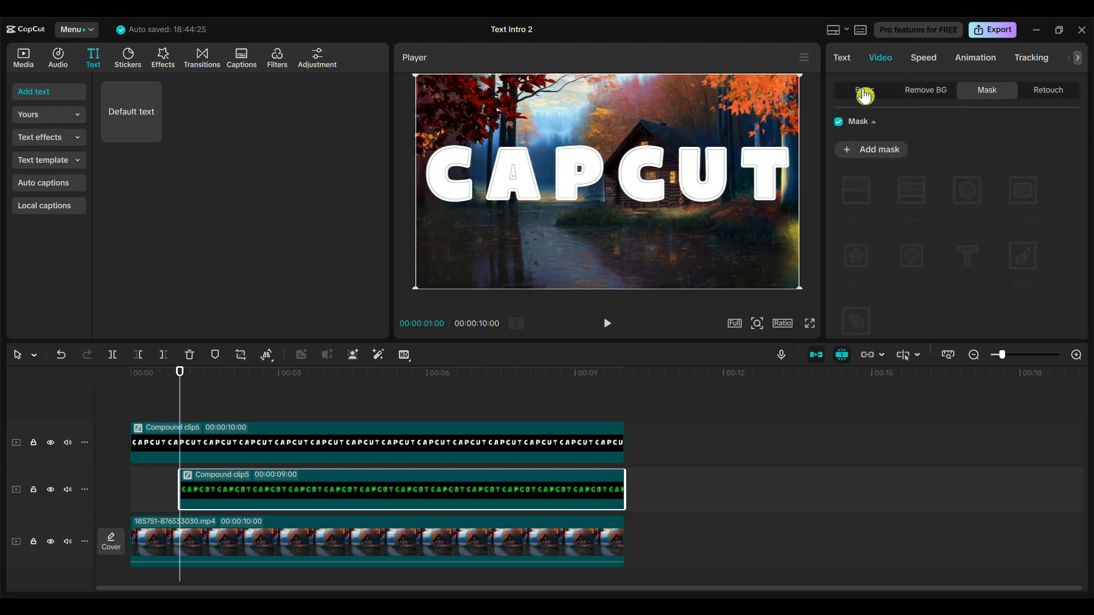
left_click(876, 152)
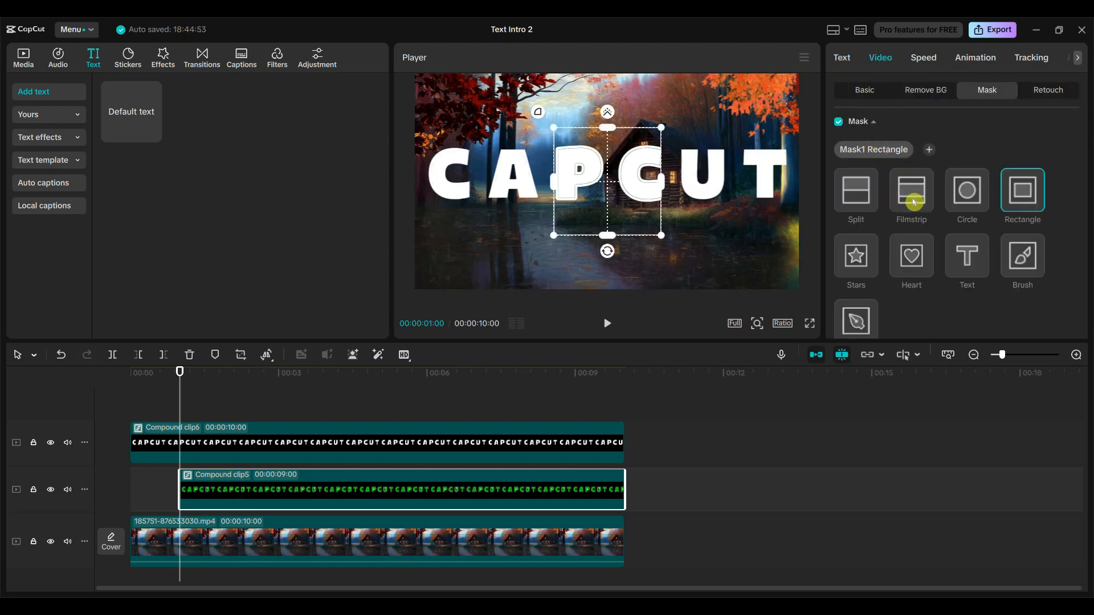
left_click(860, 197)
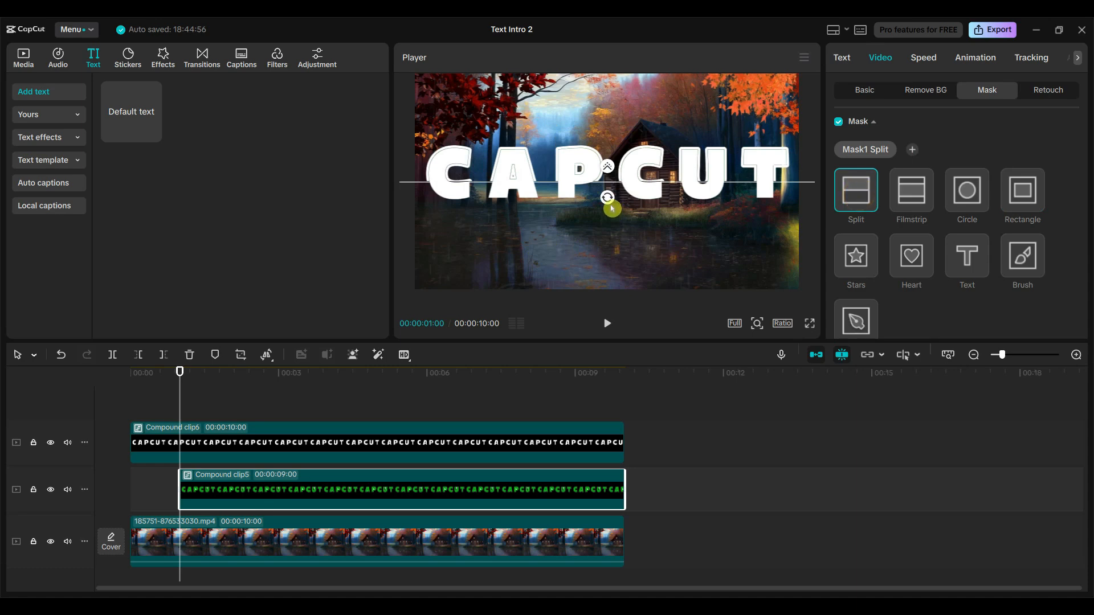
left_click_drag(608, 201, 744, 200)
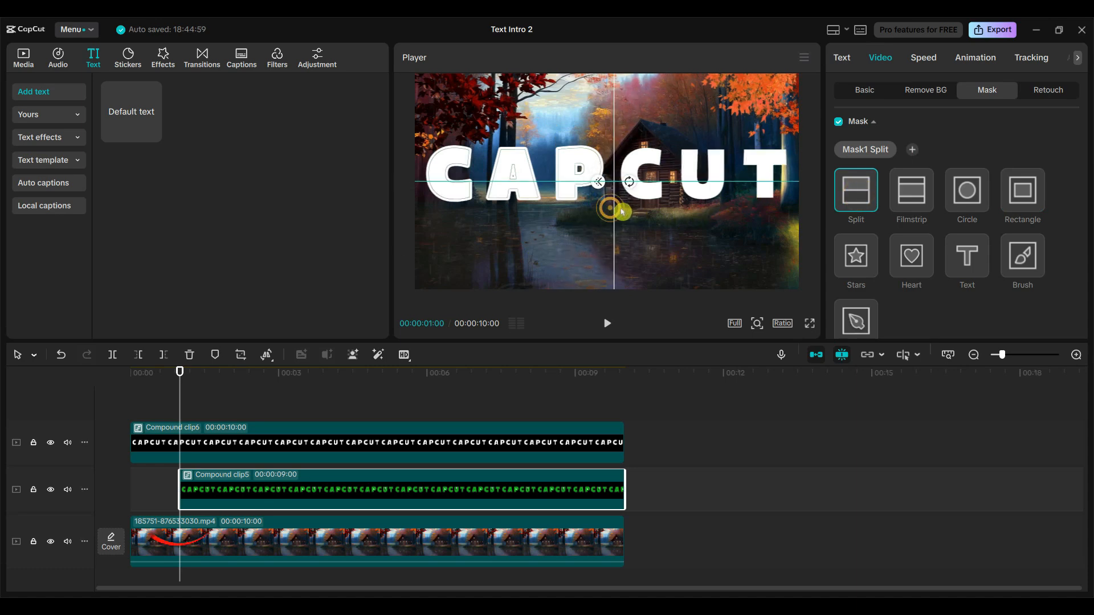
Keyframe the outline clip's mask position at X -905, Y 0 at 1 second, and sweep its line past the T at 4 seconds.
left_click_drag(611, 207, 431, 212)
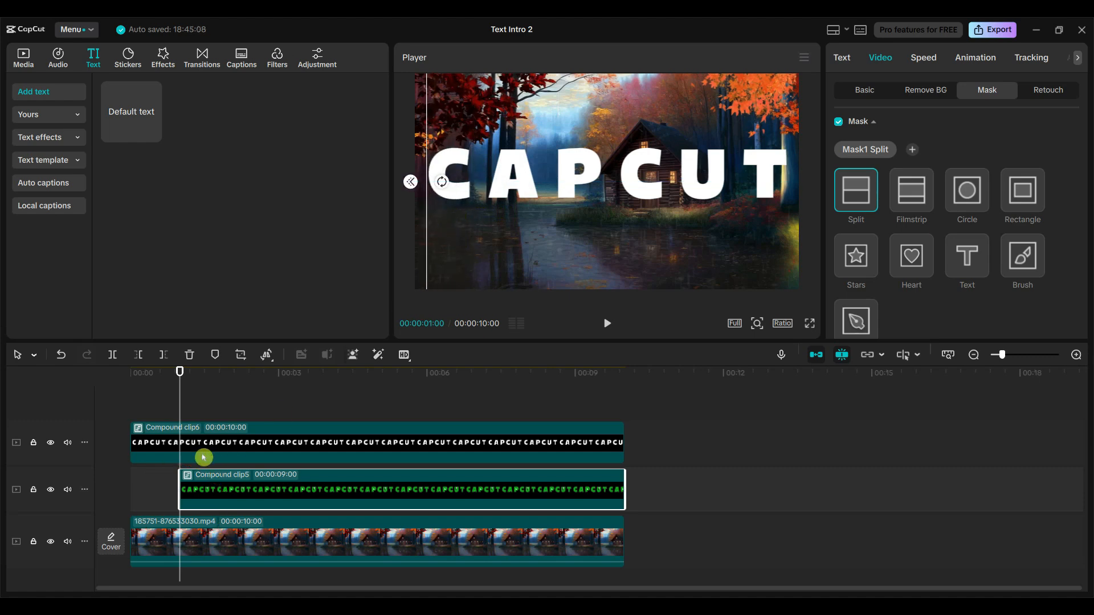
scroll(1066, 246, "down", 3)
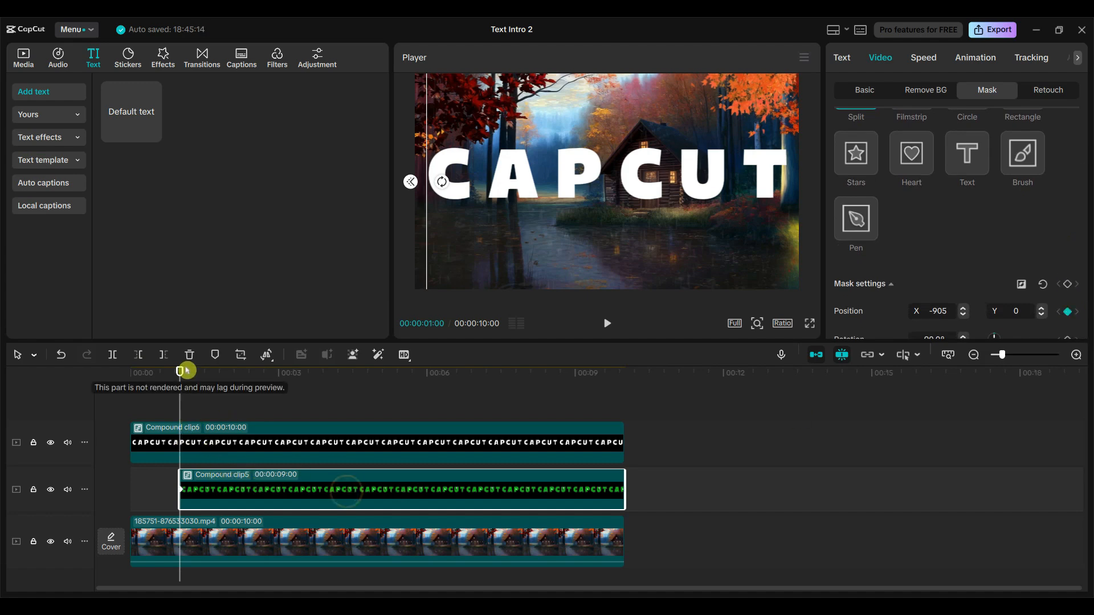
left_click_drag(183, 372, 329, 402)
left_click(360, 487)
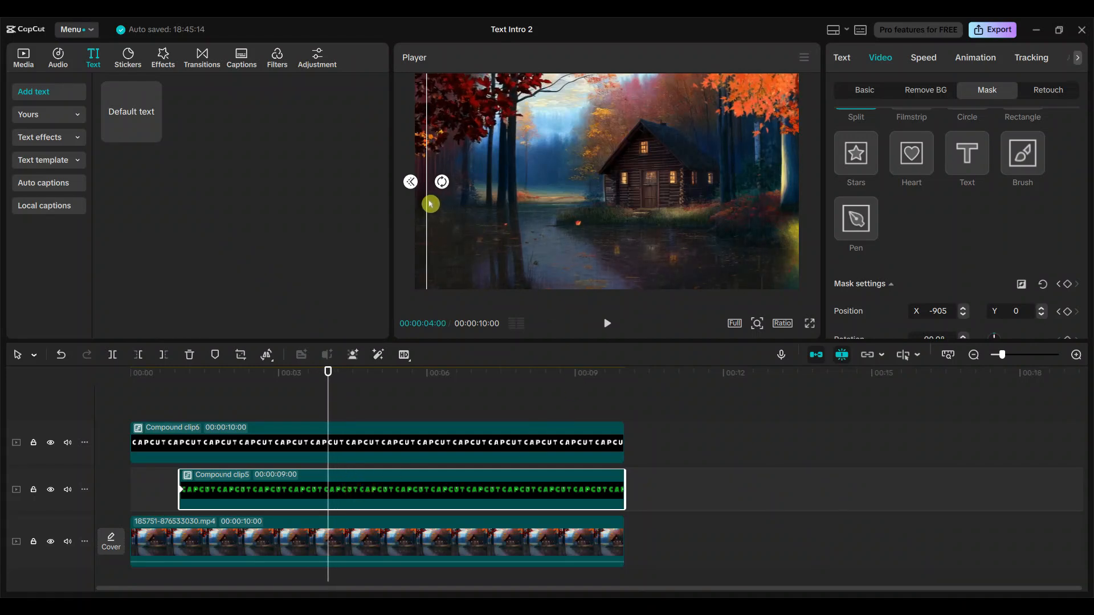
left_click_drag(430, 203, 798, 211)
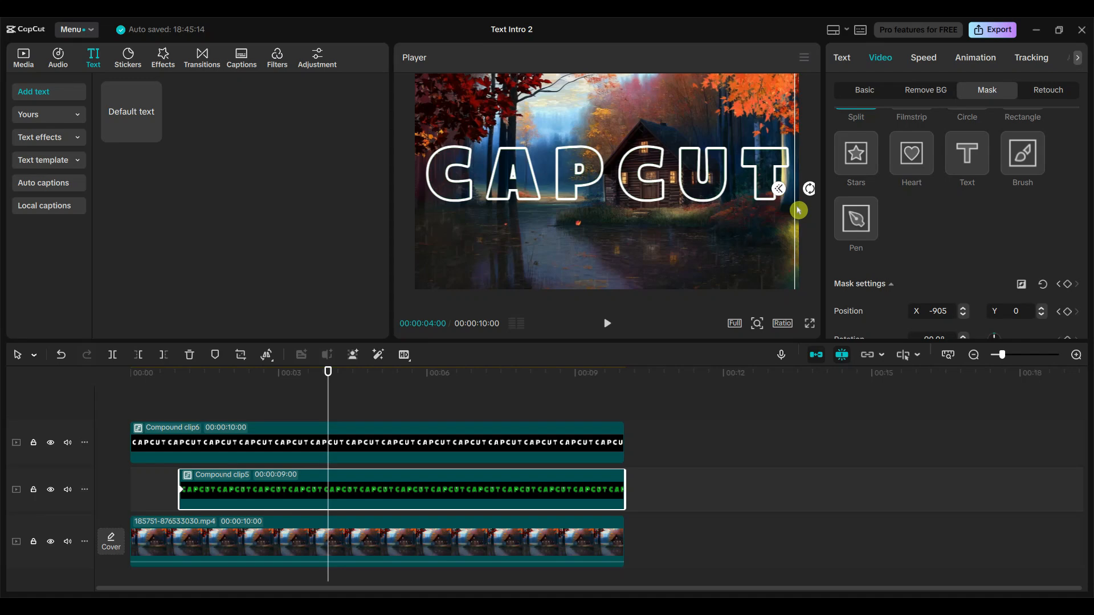
Play back the finished mask sweep and open the preview full screen from the beginning.
left_click(605, 323)
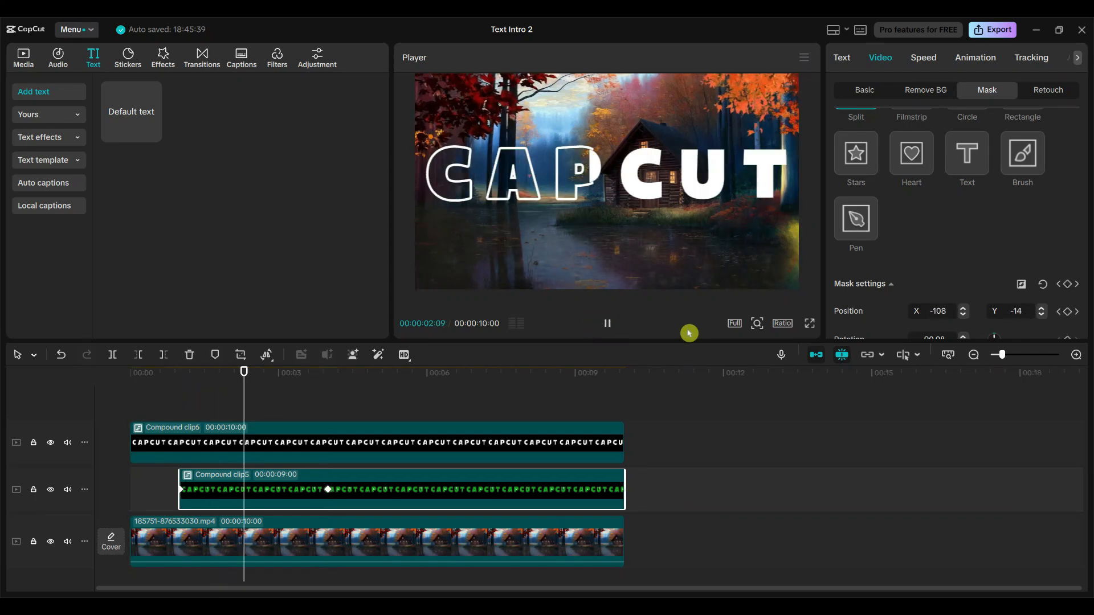
left_click(810, 324)
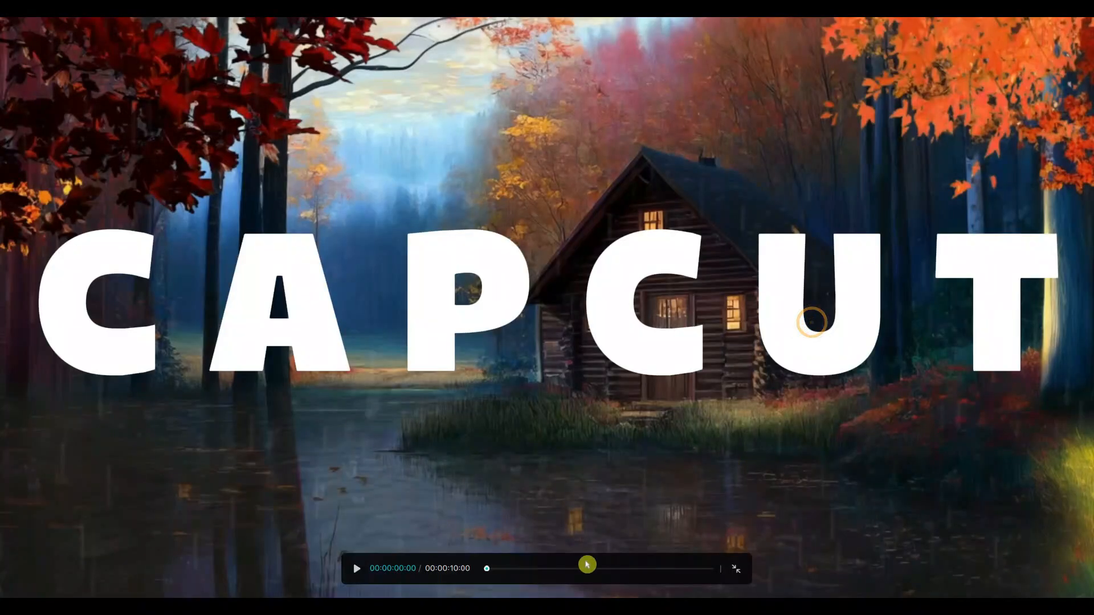